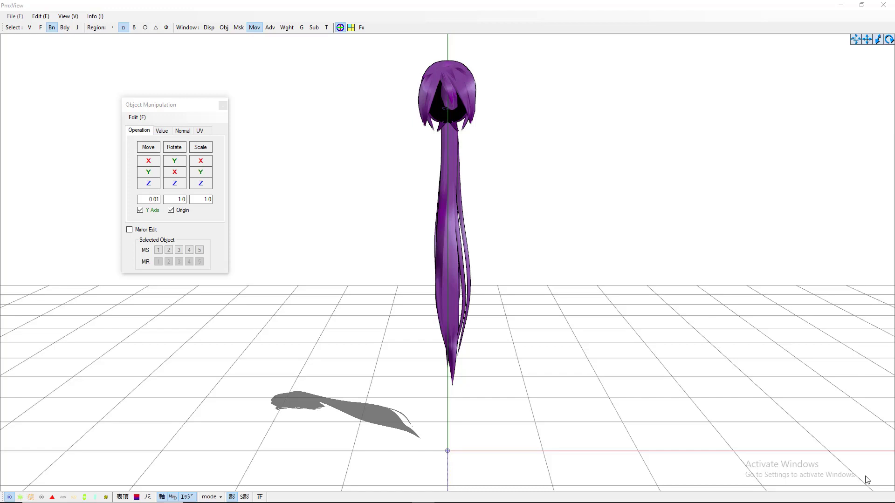
pyautogui.moveTo(677, 501)
pyautogui.moveTo(418, 341); pyautogui.dragTo(447, 86, button='right')
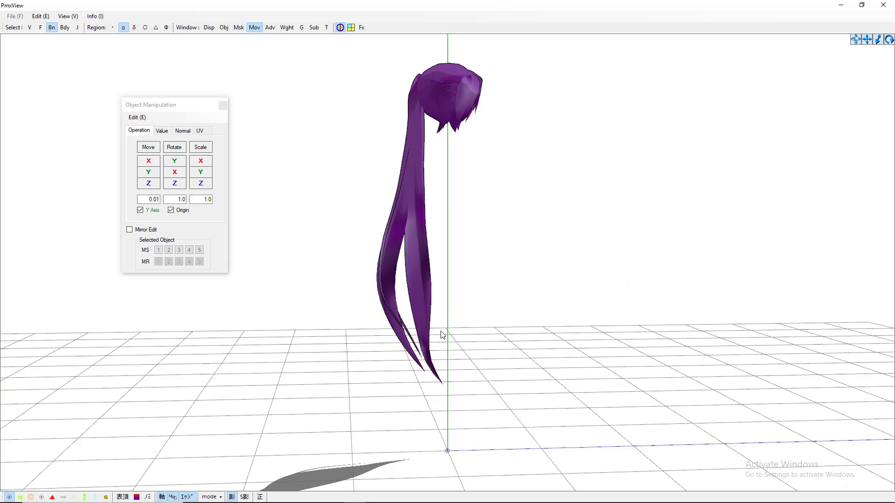
pyautogui.moveTo(507, 337); pyautogui.dragTo(417, 336, button='right')
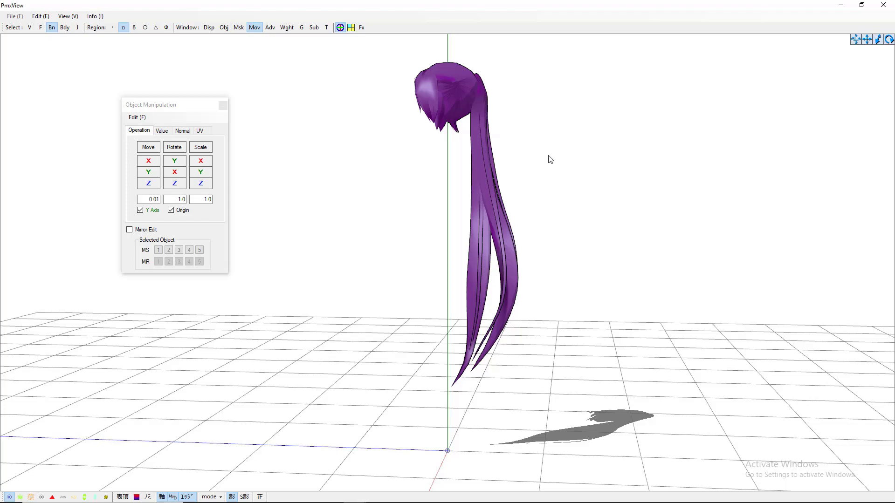
pyautogui.moveTo(497, 356); pyautogui.dragTo(412, 355, button='right')
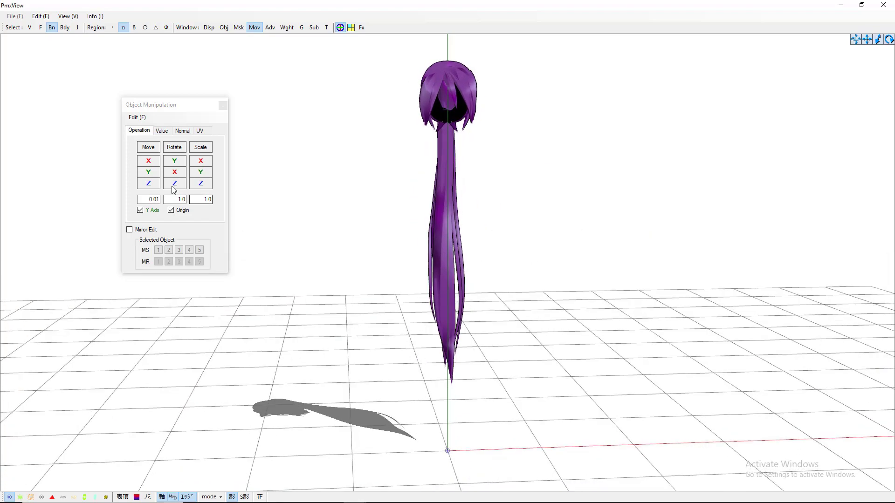
pyautogui.moveTo(359, 307); pyautogui.dragTo(357, 307, button='right')
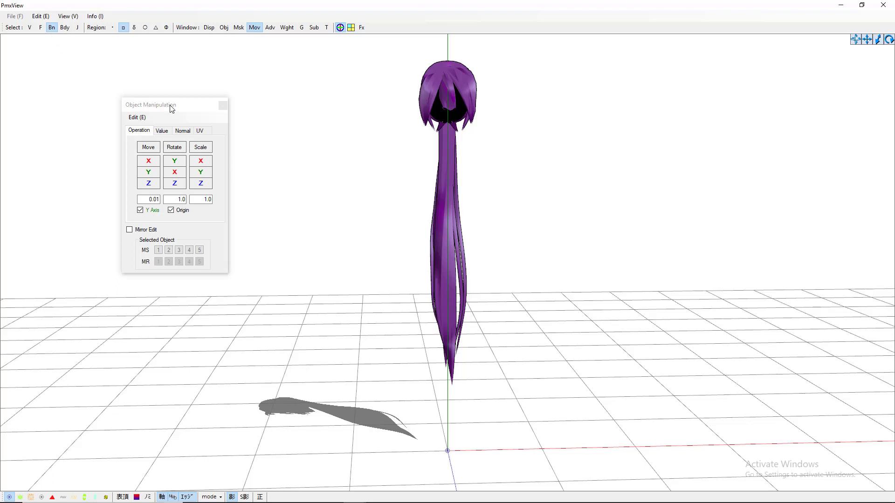
pyautogui.moveTo(172, 109); pyautogui.dragTo(211, 125)
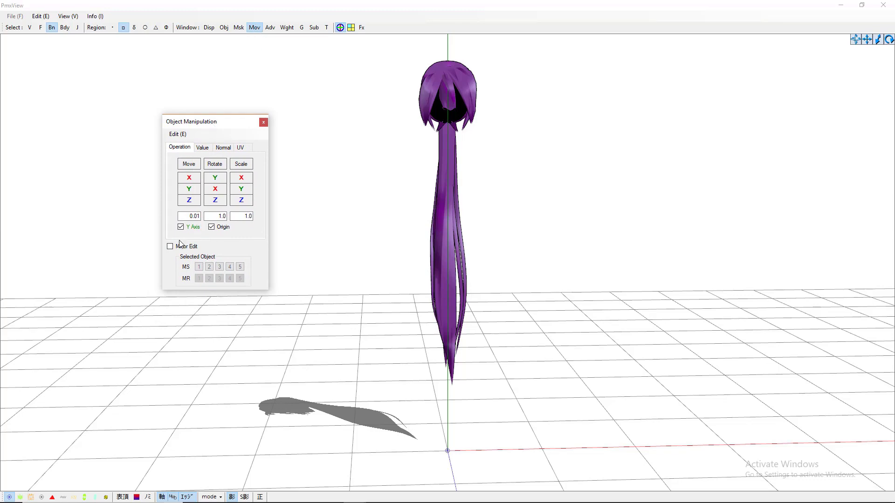
pyautogui.moveTo(356, 313); pyautogui.dragTo(357, 318, button='right')
# Switch to the Pmx Editor window, show the model's bone list and add a new bone
pyautogui.moveTo(377, 499)
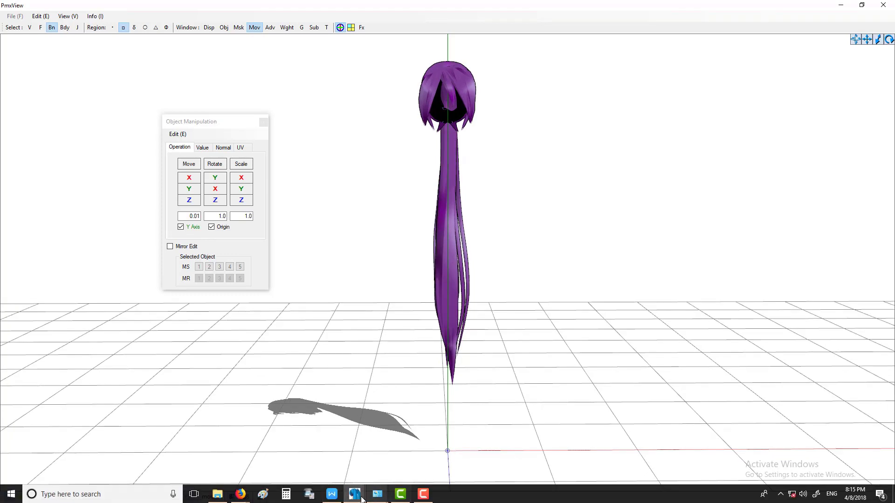
pyautogui.click(303, 447)
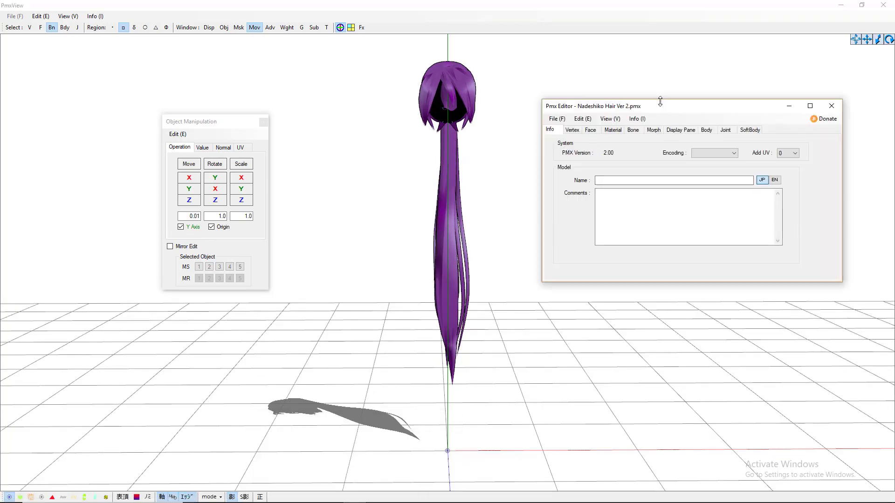
pyautogui.click(634, 130)
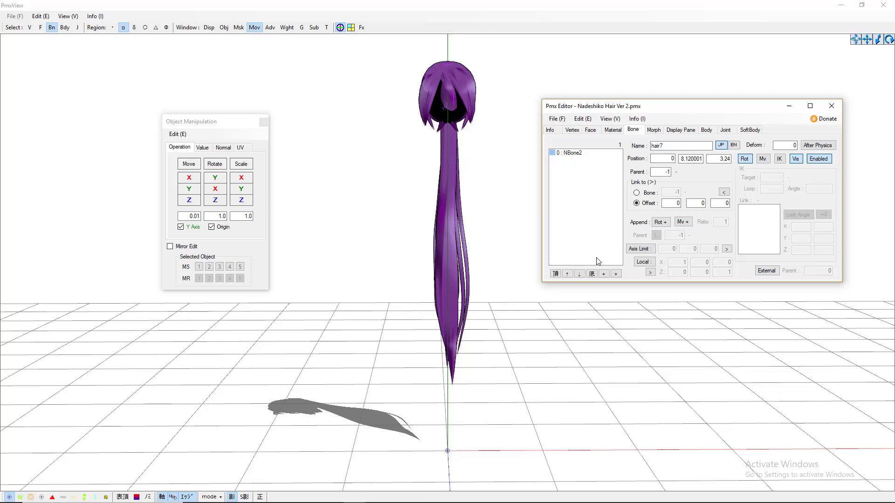
pyautogui.click(604, 274)
# Try to rename the new bone with the text held on the clipboard
pyautogui.doubleClick(679, 146)
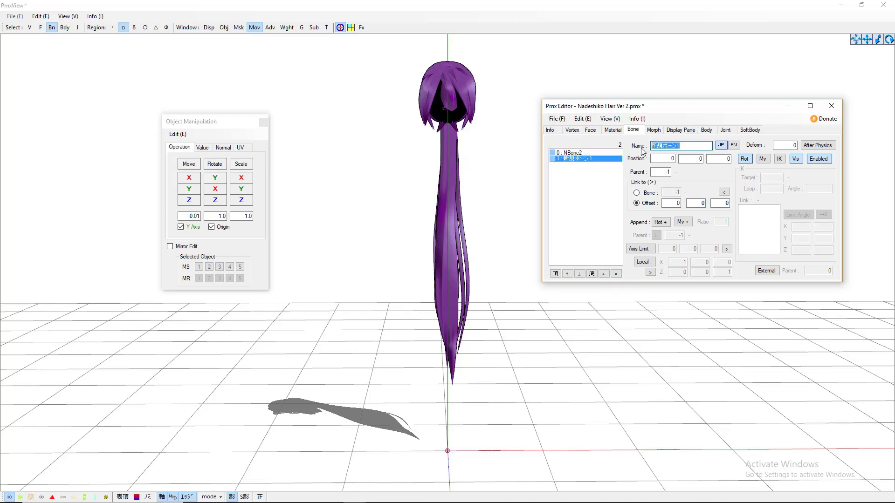
pyautogui.rightClick(679, 147)
pyautogui.click(636, 183)
pyautogui.moveTo(657, 146); pyautogui.dragTo(632, 146)
# Switch to the Writer notes and copy the characters 頭 from the "Rename it to" line
pyautogui.moveTo(362, 499)
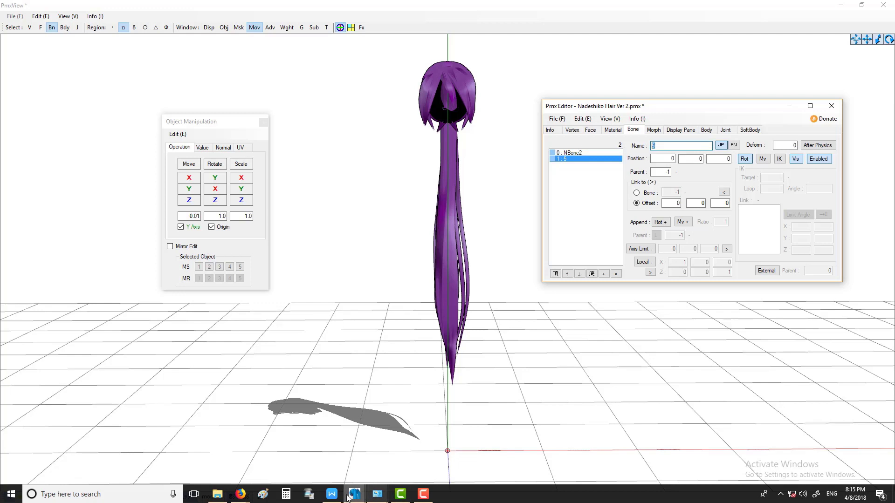
pyautogui.click(332, 494)
pyautogui.doubleClick(575, 152)
pyautogui.hotkey('ctrl', 'c')
pyautogui.rightClick(575, 151)
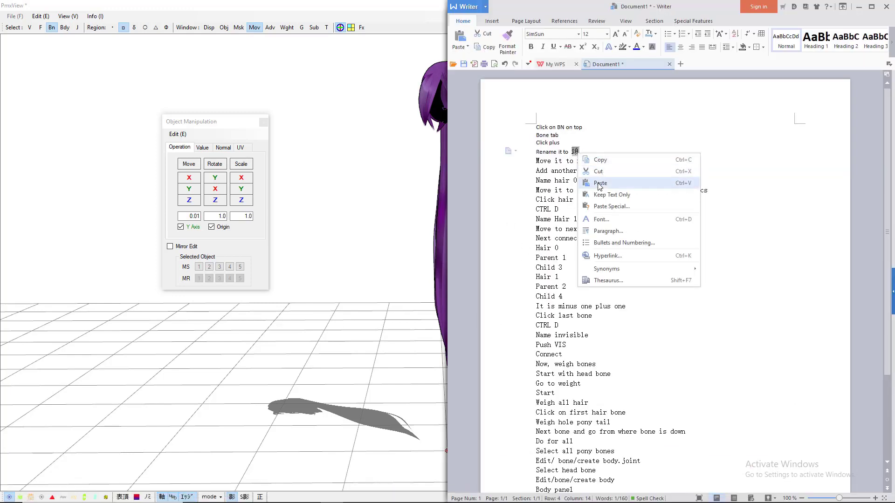
pyautogui.click(600, 182)
pyautogui.doubleClick(575, 152)
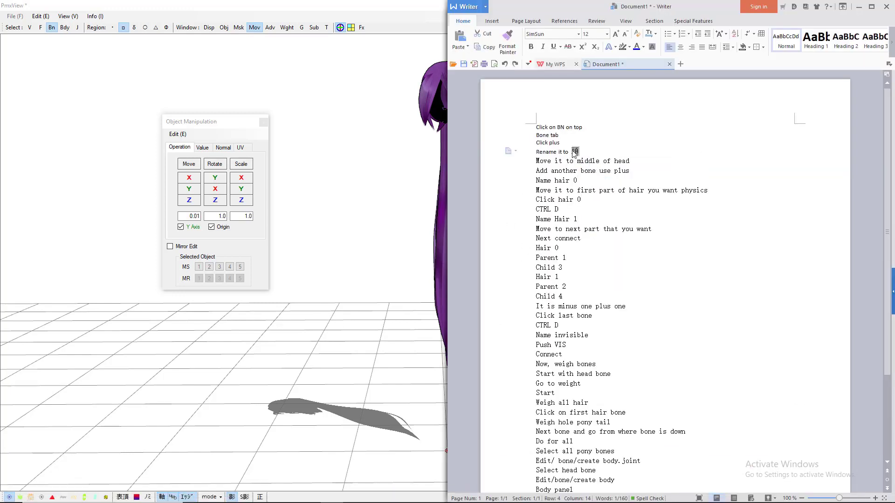
pyautogui.rightClick(575, 152)
pyautogui.click(601, 180)
pyautogui.click(859, 7)
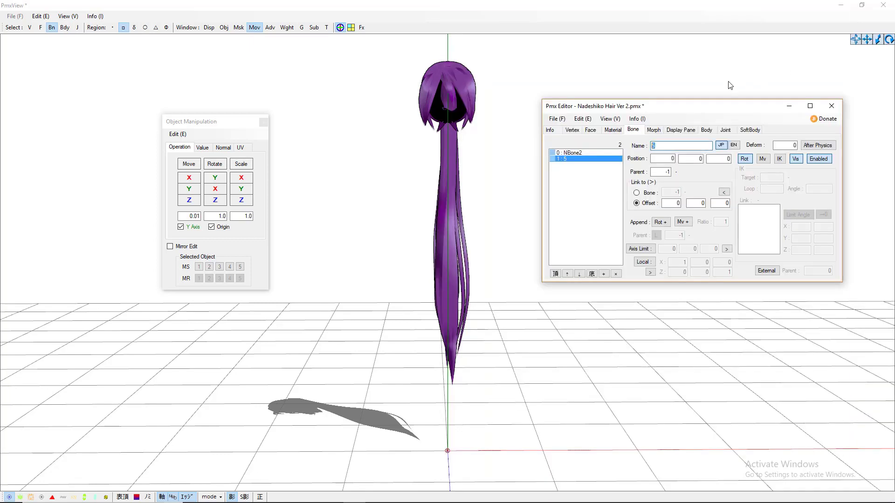
# Replace the new bone's name with the copied 頭 and move the bone up along Y into the middle of the head
pyautogui.rightClick(658, 145)
pyautogui.click(565, 191)
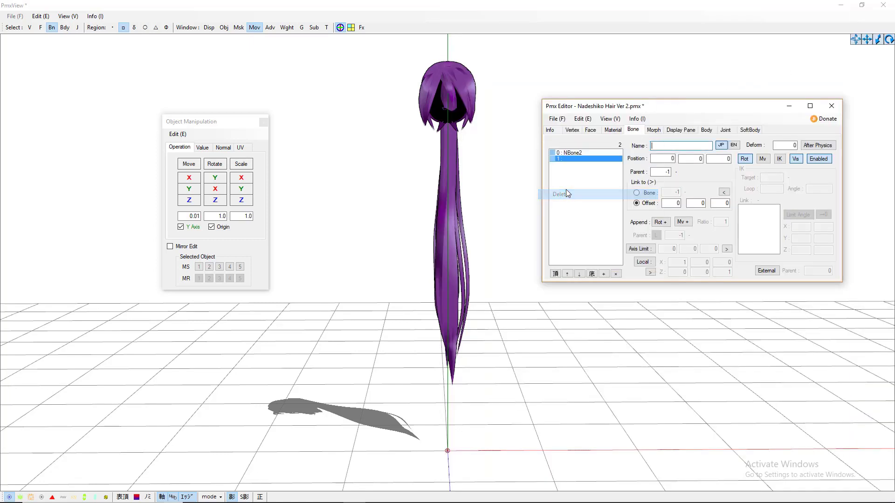
pyautogui.rightClick(657, 147)
pyautogui.click(567, 187)
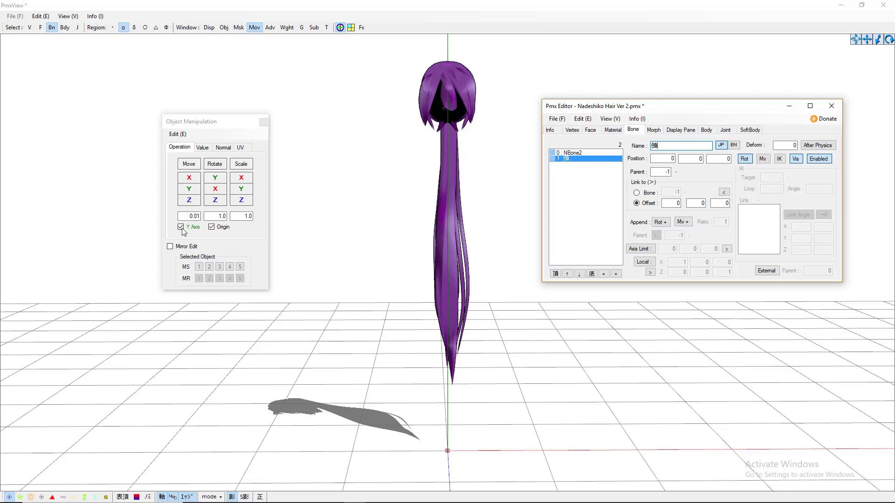
pyautogui.click(189, 191)
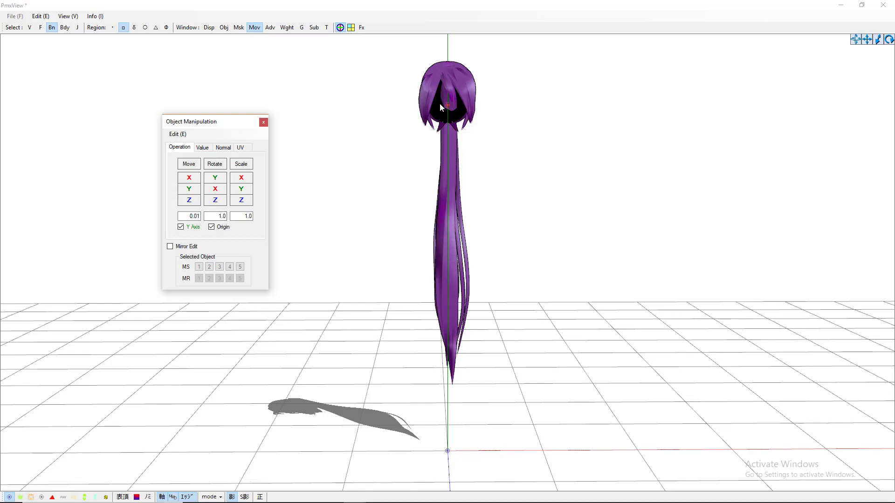
pyautogui.click(190, 189)
# Add another bone in Pmx Editor and name it hair0
pyautogui.click(352, 495)
pyautogui.click(303, 449)
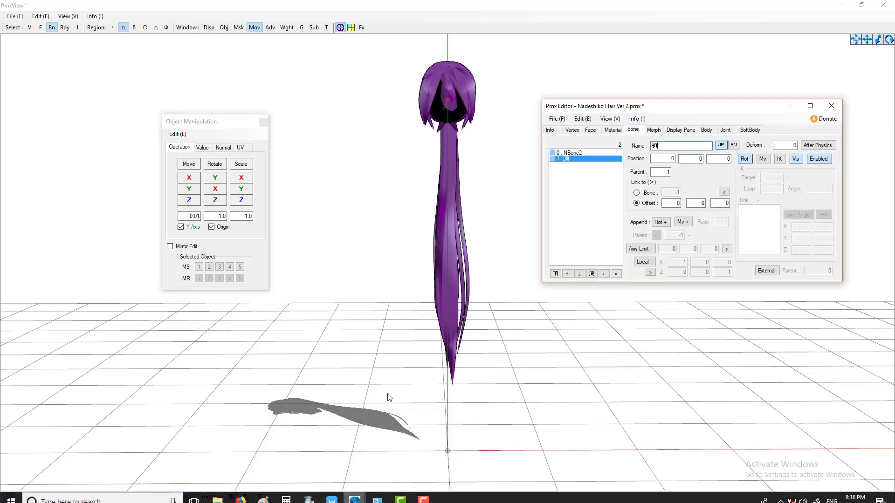
pyautogui.click(603, 274)
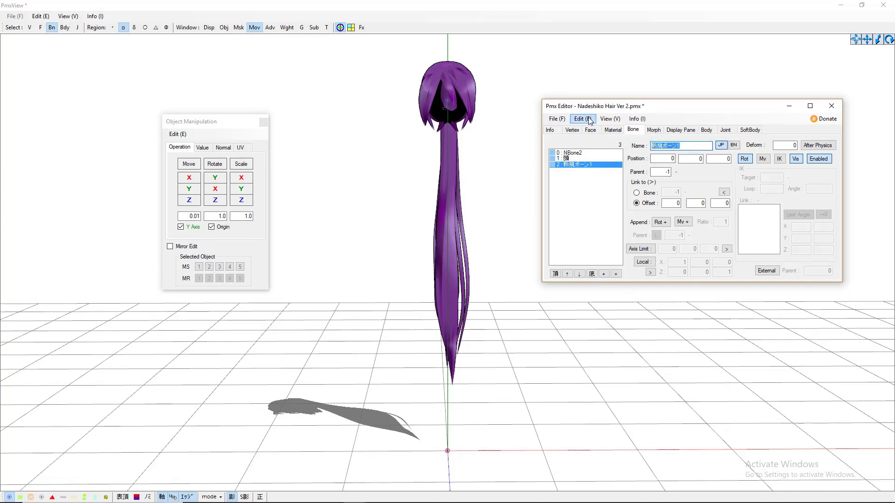
pyautogui.write('hair0')
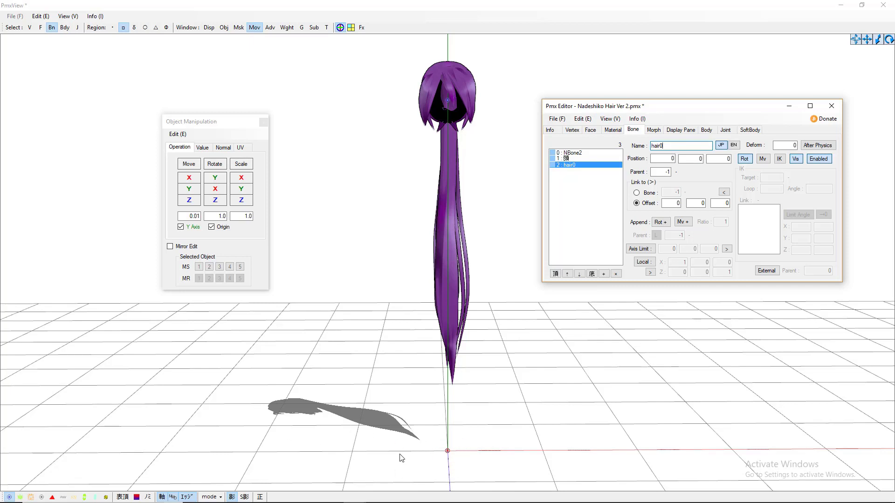
# Move the hair0 bone along Y and Z into the base of the ponytail, at about Y 18.3 and Z 1.7
pyautogui.click(188, 189)
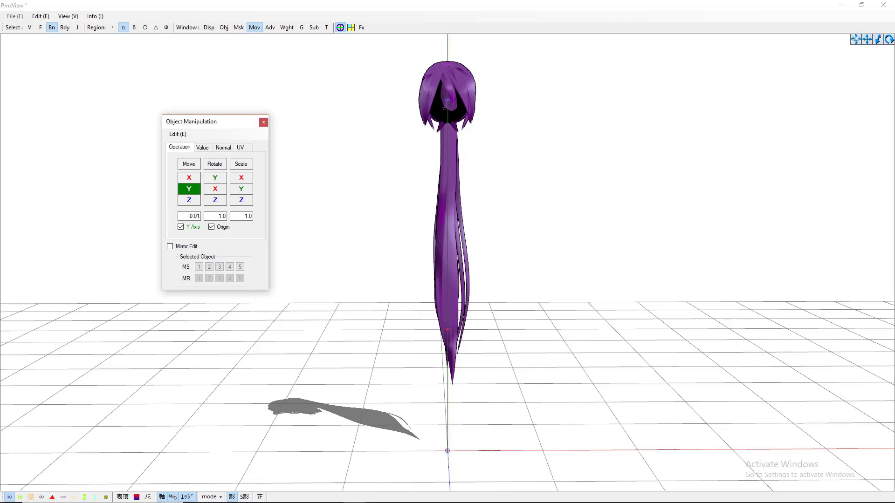
pyautogui.moveTo(189, 189); pyautogui.dragTo(189, 201)
pyautogui.moveTo(322, 325); pyautogui.dragTo(361, 329, button='right')
pyautogui.click(189, 200)
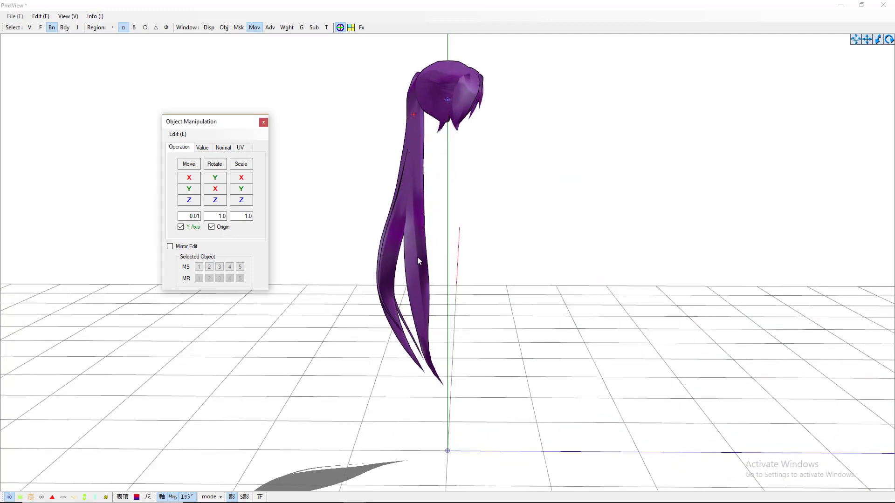
pyautogui.moveTo(418, 257); pyautogui.dragTo(474, 278, button='right')
pyautogui.click(189, 189)
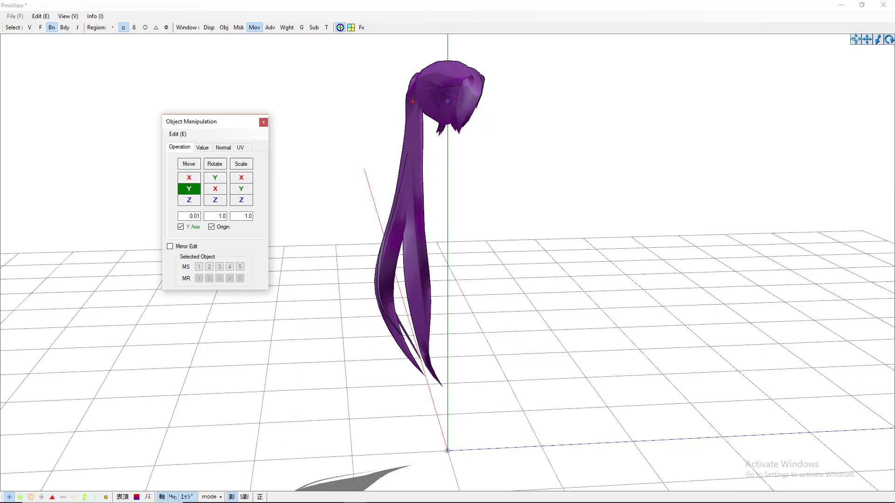
pyautogui.moveTo(447, 248); pyautogui.dragTo(446, 245, button='right')
pyautogui.click(189, 189)
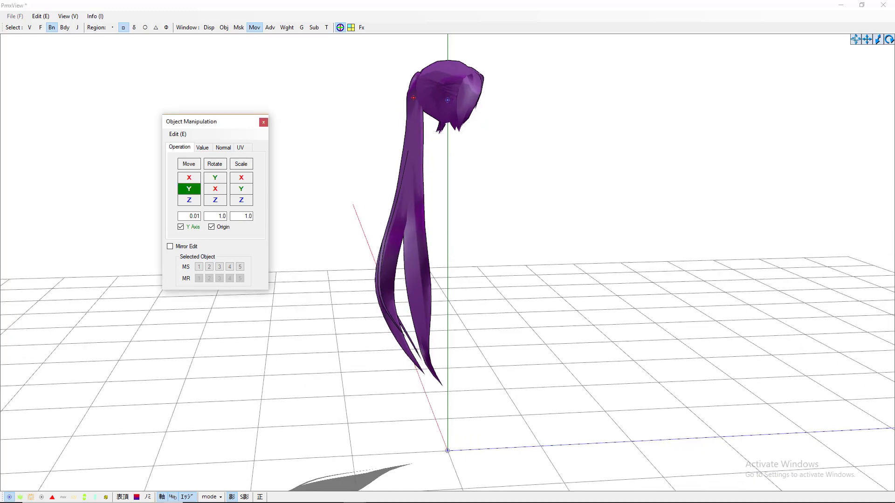
pyautogui.moveTo(422, 279); pyautogui.dragTo(463, 279, button='right')
pyautogui.moveTo(466, 340); pyautogui.dragTo(424, 337, button='right')
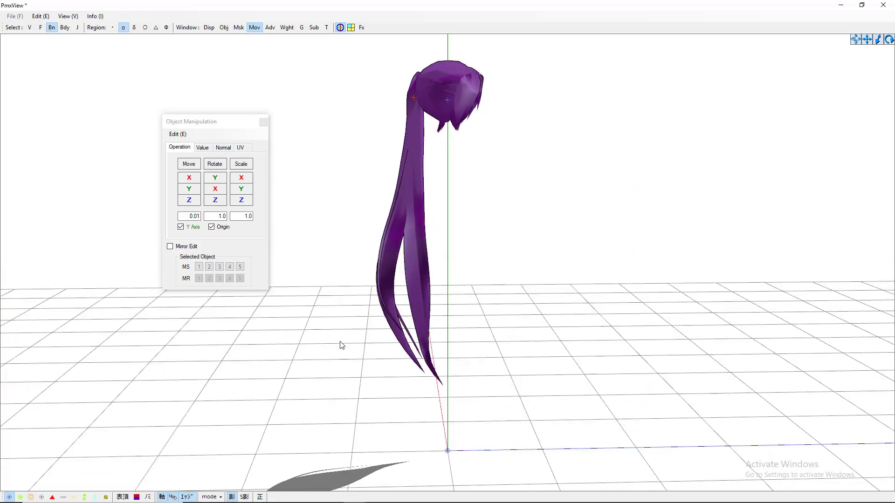
# Duplicate the hair0 bone in Pmx Editor and name the copy hair1
pyautogui.click(362, 498)
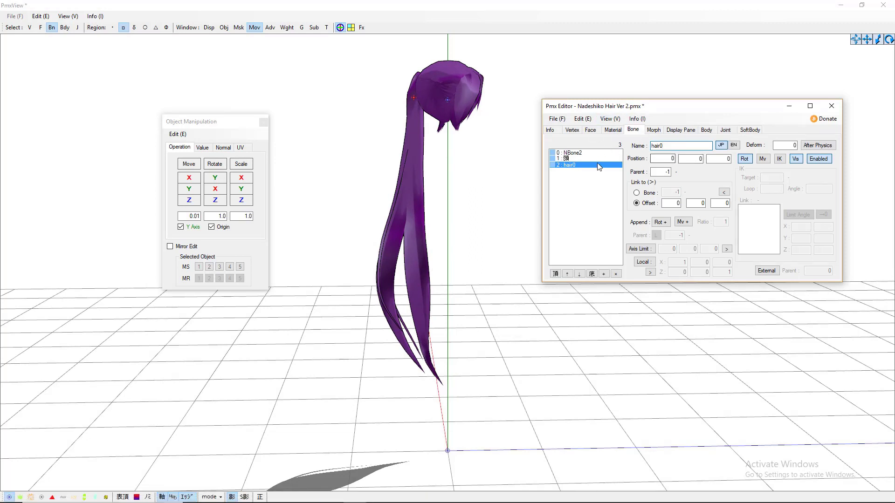
pyautogui.click(572, 165)
pyautogui.hotkey('ctrl', 'c')
pyautogui.hotkey('ctrl', 'v')
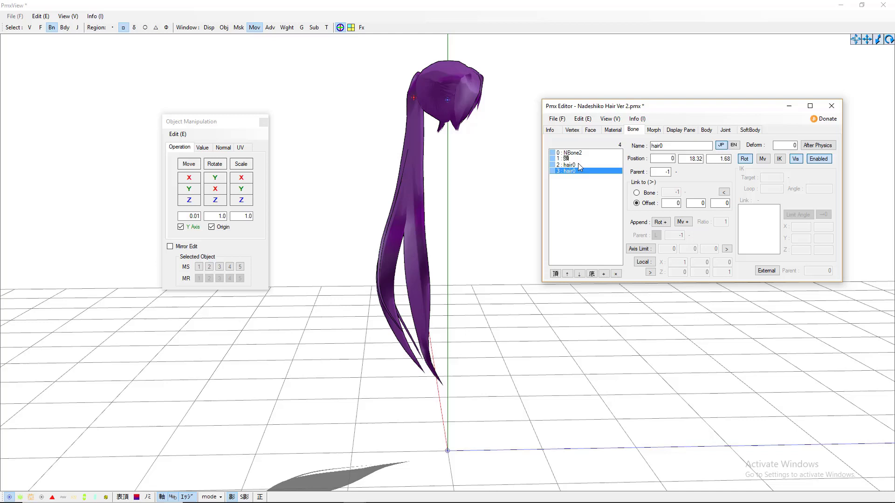
pyautogui.click(674, 147)
pyautogui.press('BackSpace')
pyautogui.write('1')
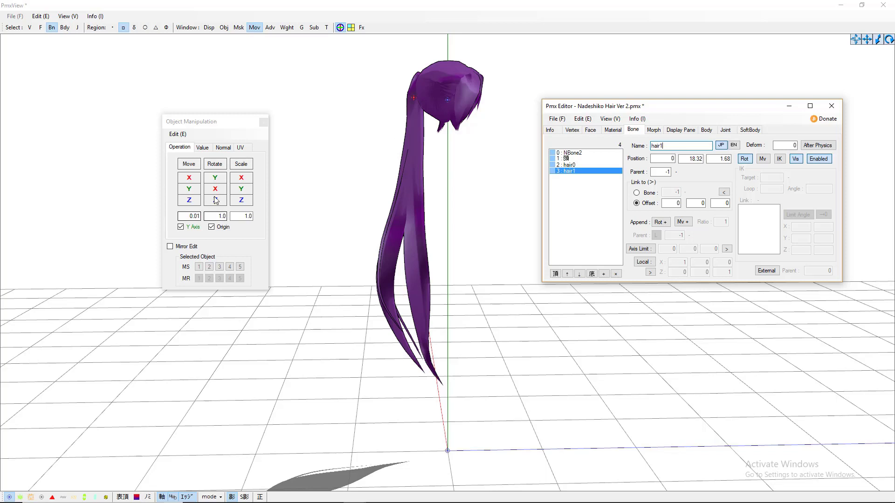
# Move the hair1 bone down the ponytail along Y to about 17.1, below hair0
pyautogui.click(189, 189)
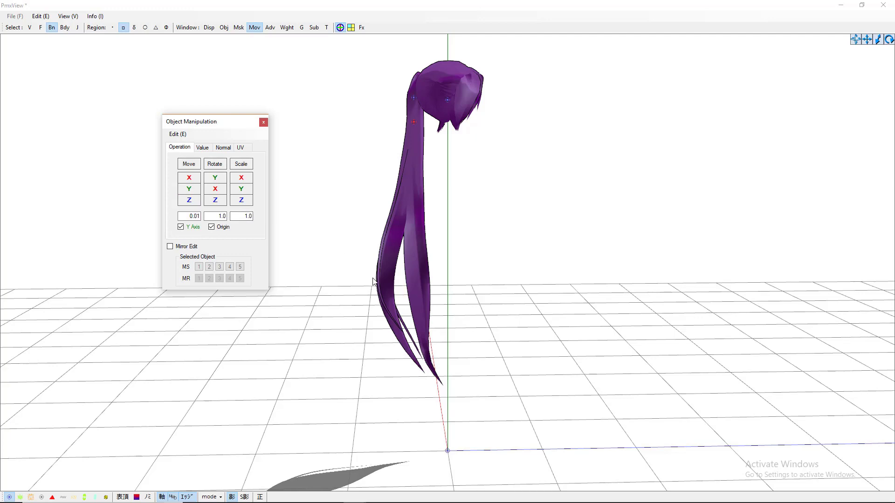
pyautogui.moveTo(370, 279); pyautogui.dragTo(413, 278, button='right')
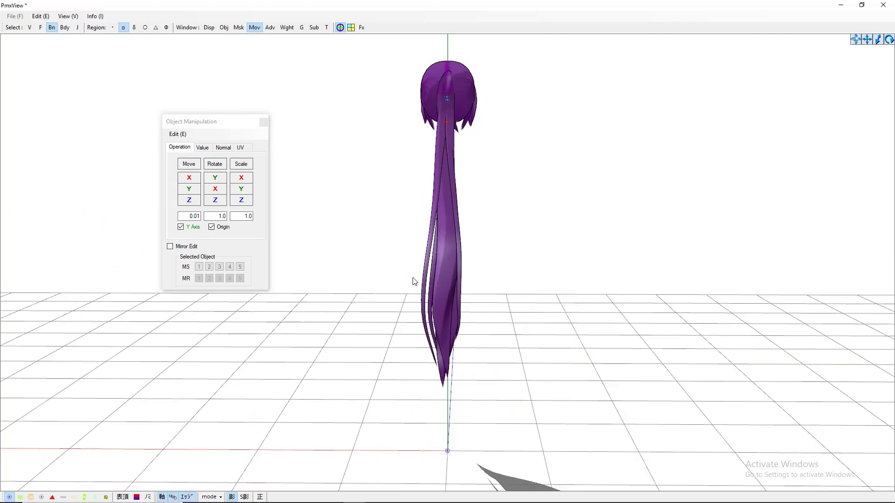
pyautogui.moveTo(467, 254)
pyautogui.mouseDown(button='right')
pyautogui.moveTo(457, 258)
pyautogui.moveTo(493, 256)
pyautogui.moveTo(473, 255)
pyautogui.moveTo(482, 255)
pyautogui.mouseUp(button='right')
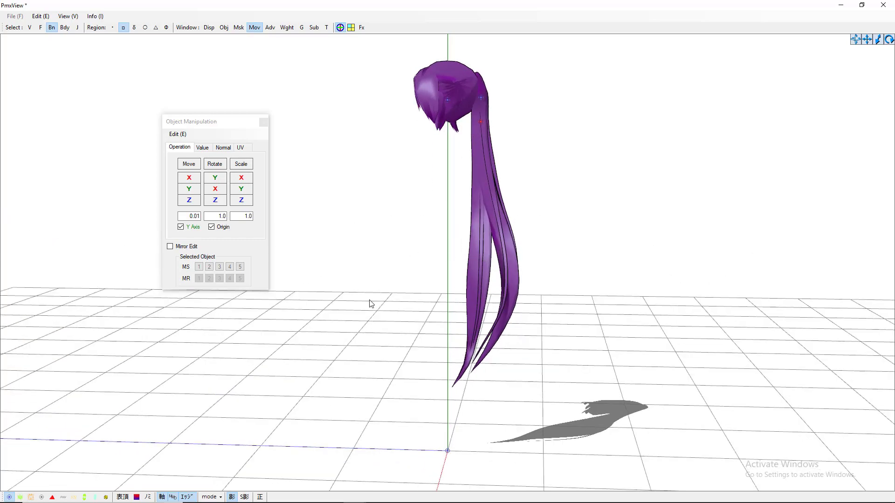
# Duplicate the hair1 bone in Pmx Editor and name the copy hair2
pyautogui.moveTo(362, 501)
pyautogui.click(299, 449)
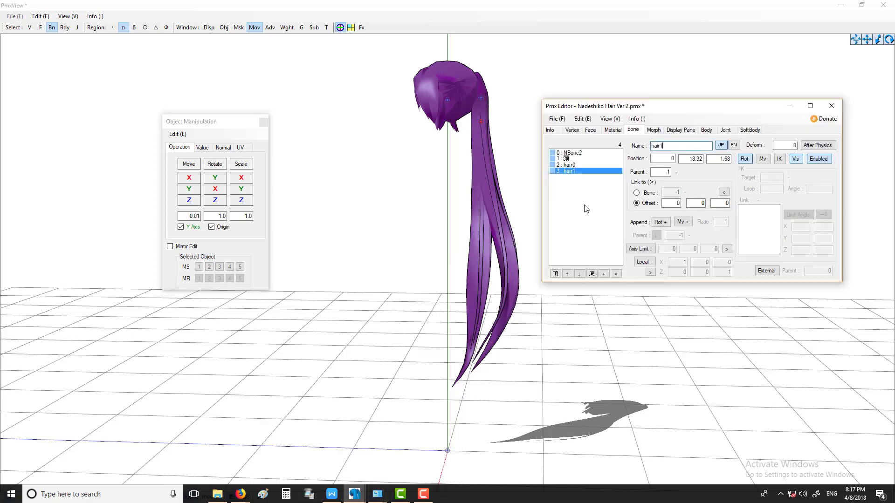
pyautogui.hotkey('ctrl', 'v')
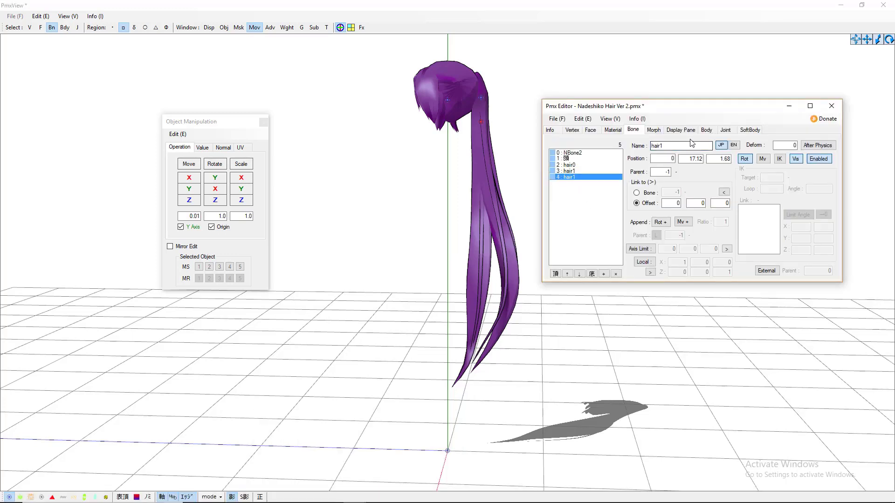
pyautogui.click(685, 146)
pyautogui.write('2')
# Move the hair2 bone down along Y and shift it along Z to follow the ponytail below hair1
pyautogui.click(188, 189)
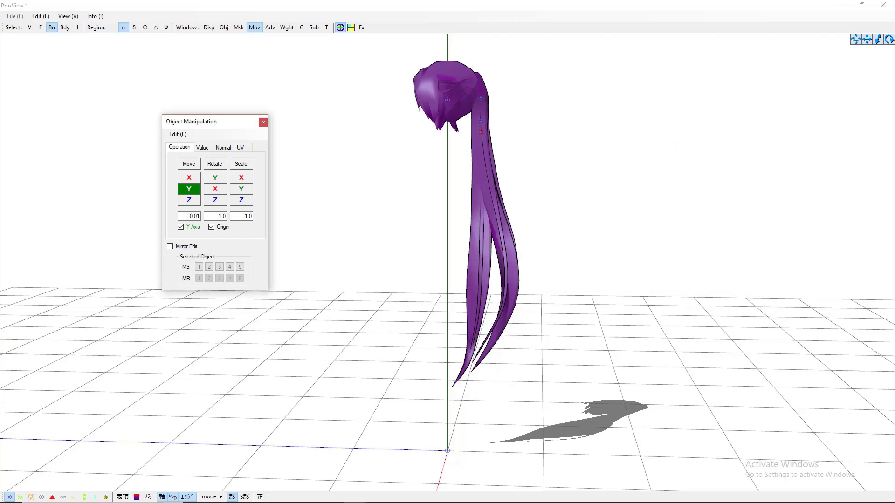
pyautogui.click(189, 200)
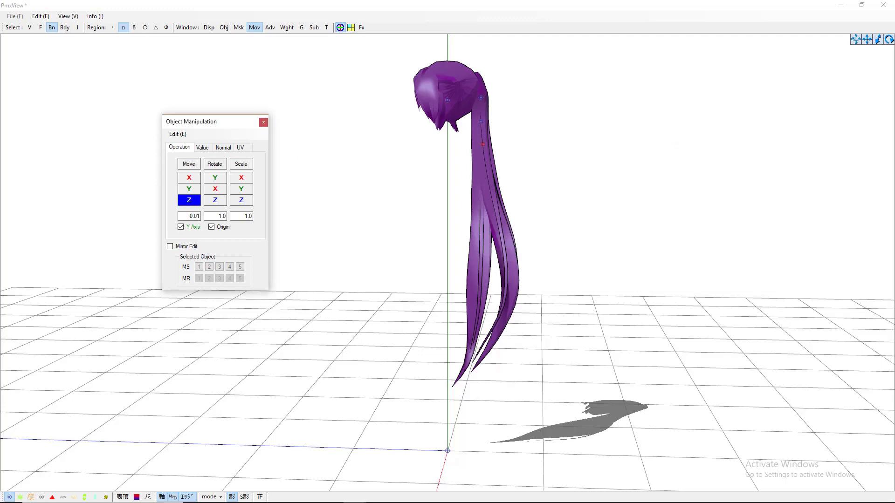
pyautogui.moveTo(451, 244); pyautogui.dragTo(505, 230, button='right')
pyautogui.click(189, 177)
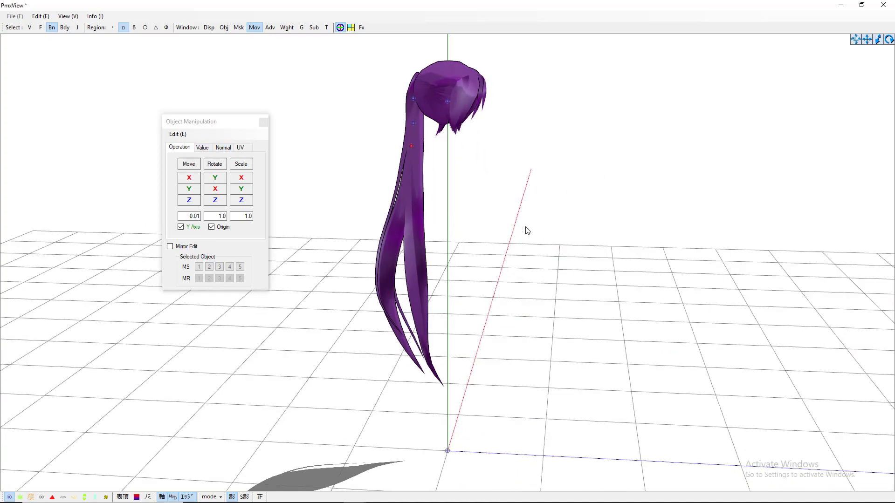
# Duplicate the hair2 bone in Pmx Editor and name the copy hair3
pyautogui.moveTo(525, 227); pyautogui.dragTo(512, 214, button='right')
pyautogui.moveTo(300, 350); pyautogui.dragTo(346, 348, button='right')
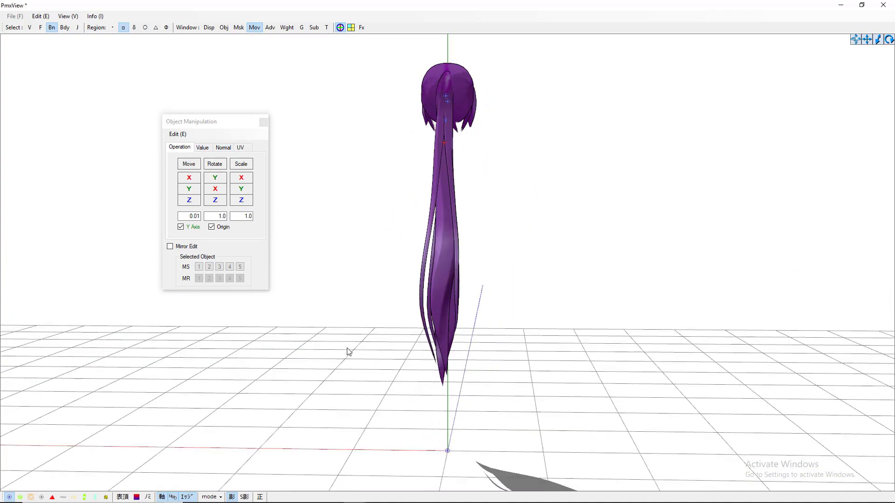
pyautogui.moveTo(340, 421); pyautogui.dragTo(387, 501, button='right')
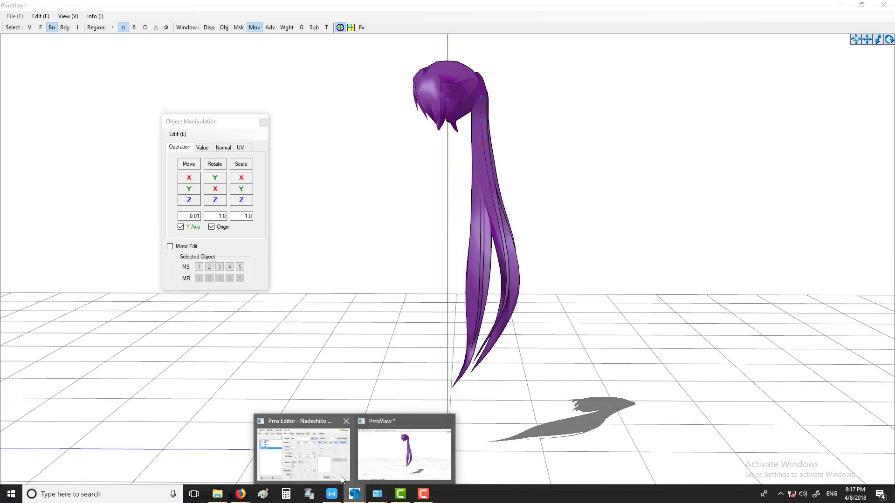
pyautogui.click(340, 476)
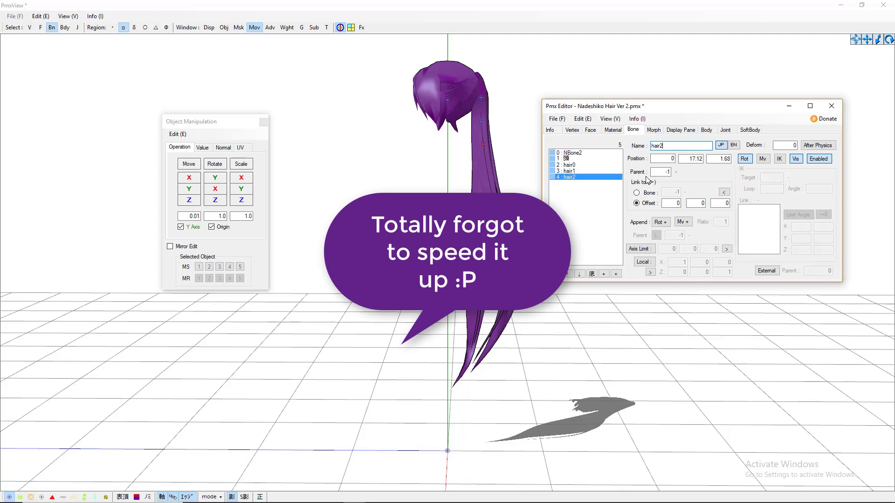
pyautogui.click(572, 177)
pyautogui.hotkey('ctrl', 'c')
pyautogui.hotkey('ctrl', 'v')
pyautogui.click(680, 148)
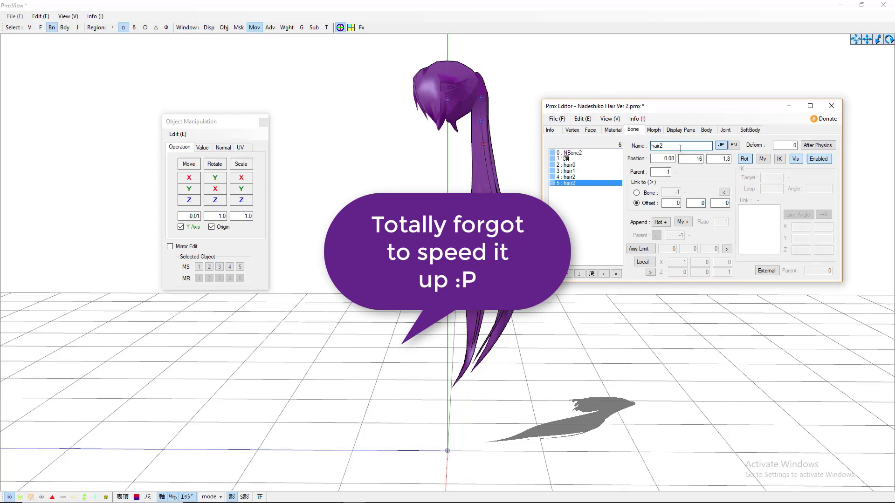
pyautogui.press('BackSpace')
# Move the hair3 bone down the ponytail to about 14.68 on Y and 1.96 on Z
pyautogui.click(189, 189)
pyautogui.click(188, 199)
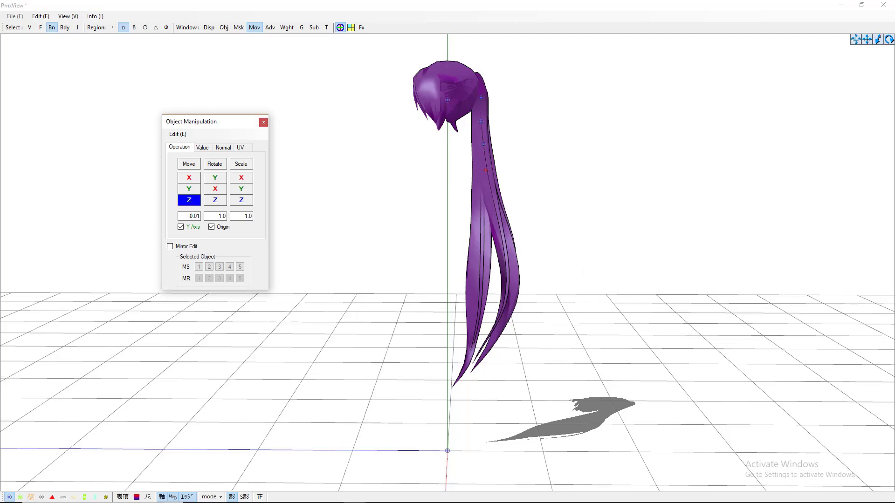
pyautogui.moveTo(449, 239)
pyautogui.mouseDown(button='right')
pyautogui.moveTo(471, 242)
pyautogui.moveTo(458, 244)
pyautogui.mouseUp(button='right')
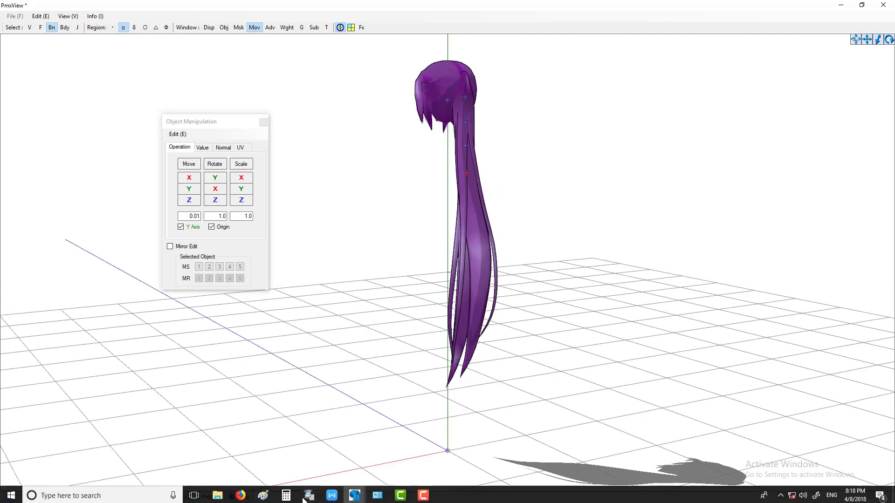
# Duplicate the hair3 bone in Pmx Editor and name the copy hair4
pyautogui.click(354, 494)
pyautogui.click(320, 454)
pyautogui.click(583, 184)
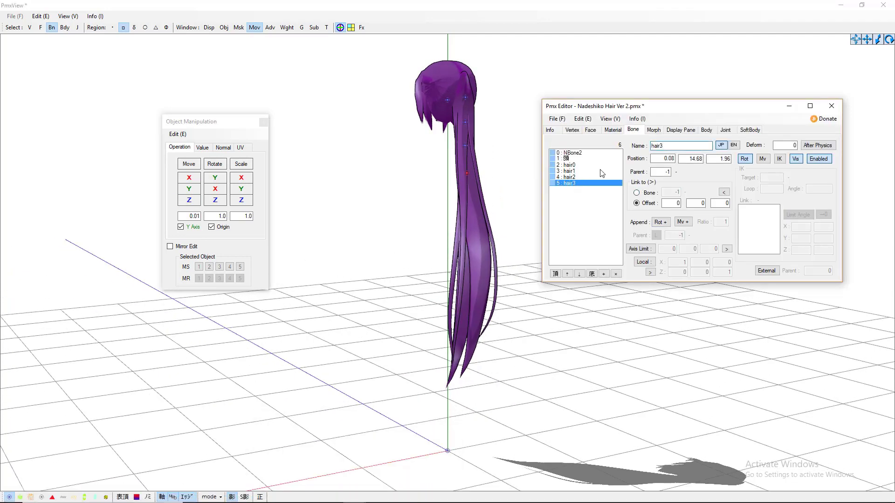
pyautogui.hotkey('ctrl', 'c')
pyautogui.hotkey('ctrl', 'v')
pyautogui.click(674, 145)
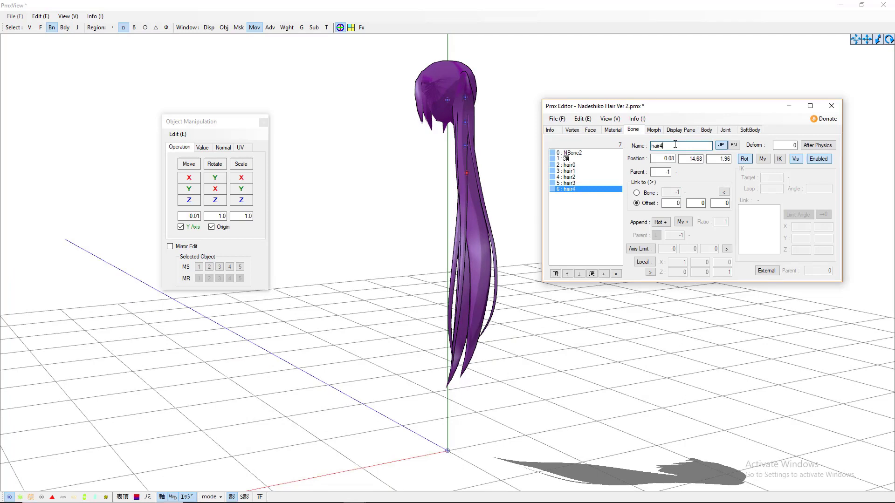
# Move the hair4 bone down the ponytail along Y and to about 2.04 on Z, and return to Pmx Editor
pyautogui.click(189, 188)
pyautogui.moveTo(293, 236); pyautogui.dragTo(436, 243, button='right')
pyautogui.moveTo(376, 245); pyautogui.dragTo(403, 242, button='right')
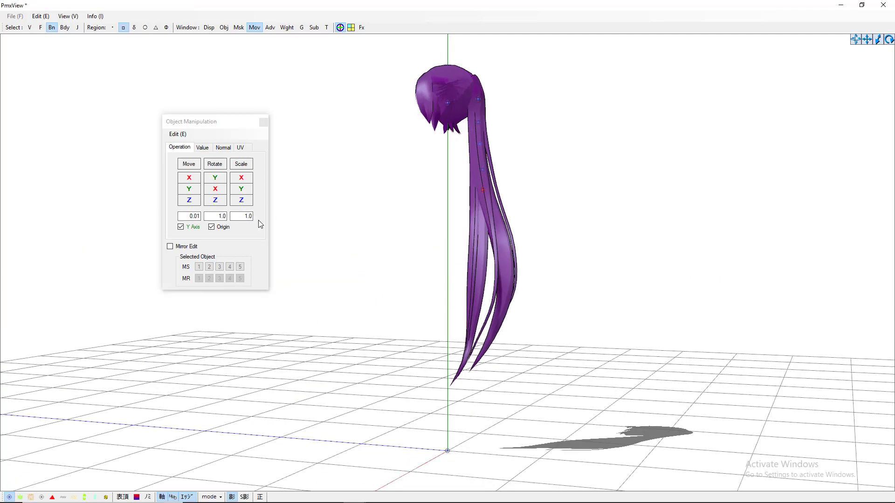
pyautogui.moveTo(191, 202); pyautogui.dragTo(199, 205)
pyautogui.moveTo(449, 253); pyautogui.dragTo(467, 254, button='right')
pyautogui.click(191, 201)
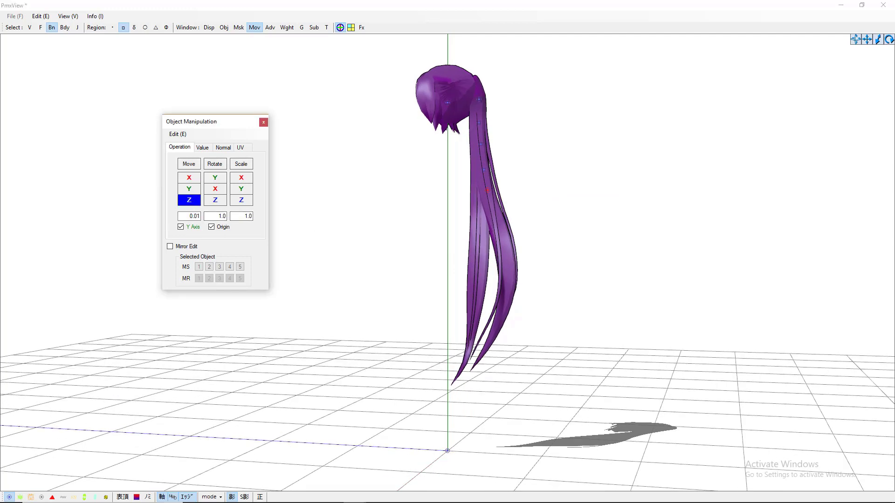
pyautogui.moveTo(402, 294); pyautogui.dragTo(429, 288, button='right')
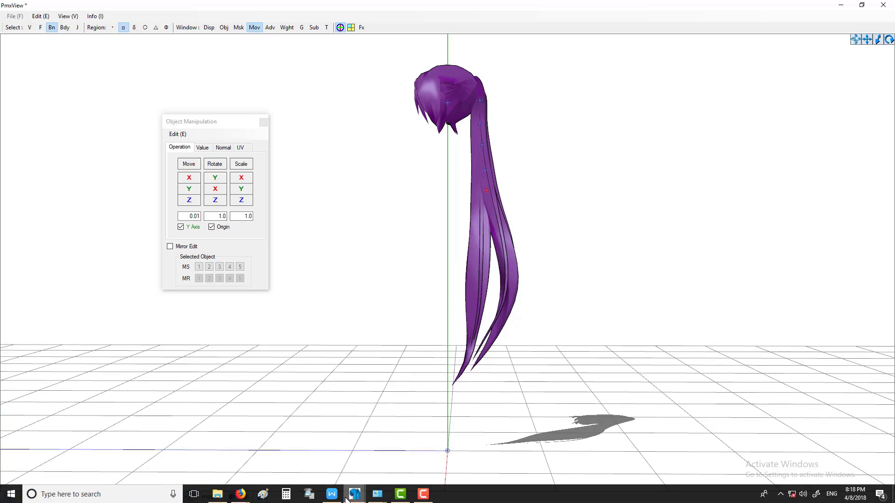
pyautogui.moveTo(354, 494)
pyautogui.click(303, 454)
pyautogui.click(603, 274)
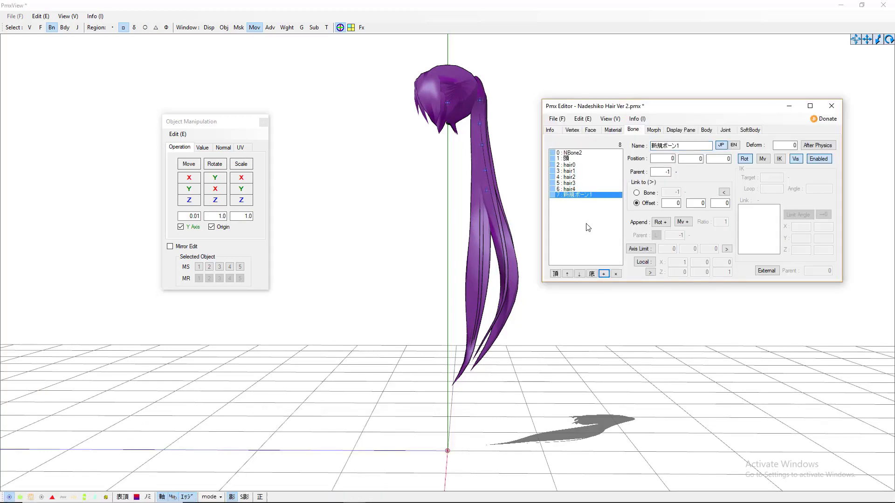
pyautogui.click(583, 194)
pyautogui.press('Delete')
# Duplicate the hair4 bone as hair5 and move the copy to about 12.36 on Y and 2.48 on Z
pyautogui.hotkey('ctrl', 'v')
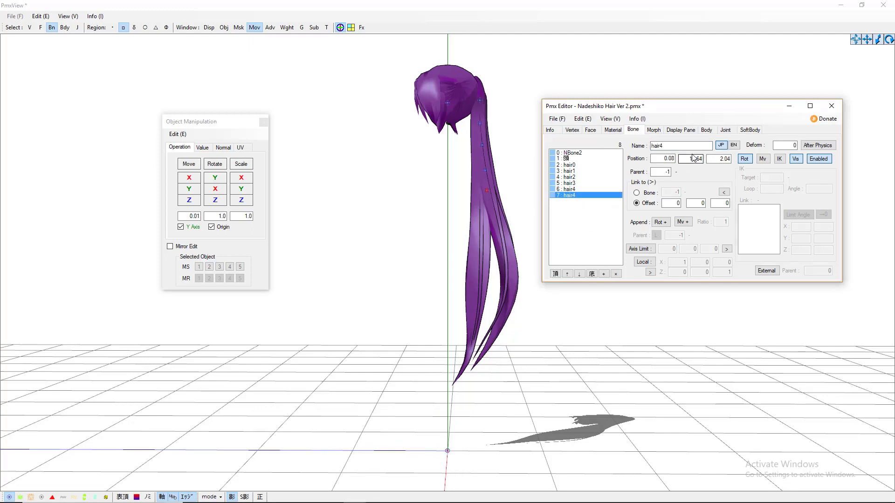
pyautogui.click(684, 147)
pyautogui.click(189, 189)
pyautogui.moveTo(188, 188); pyautogui.dragTo(191, 216)
# Duplicate the hair5 bone in Pmx Editor and name the copy hair6
pyautogui.moveTo(328, 502)
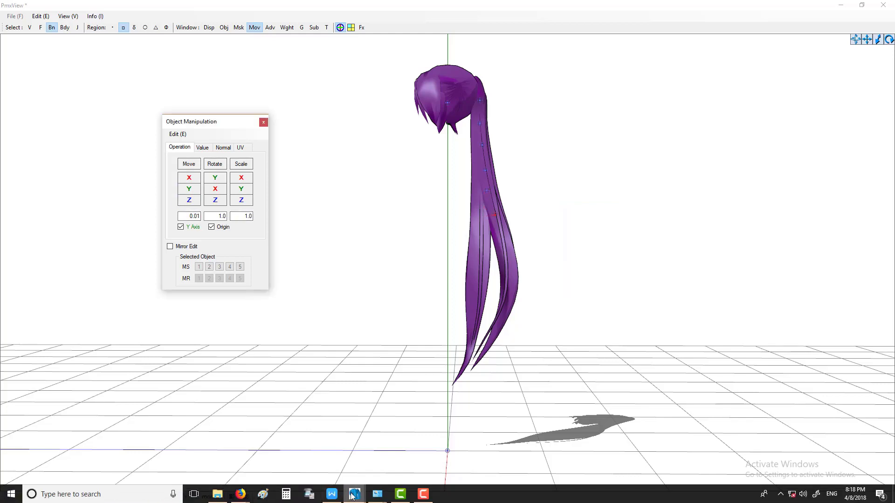
pyautogui.click(301, 454)
pyautogui.hotkey('ctrl', 'd')
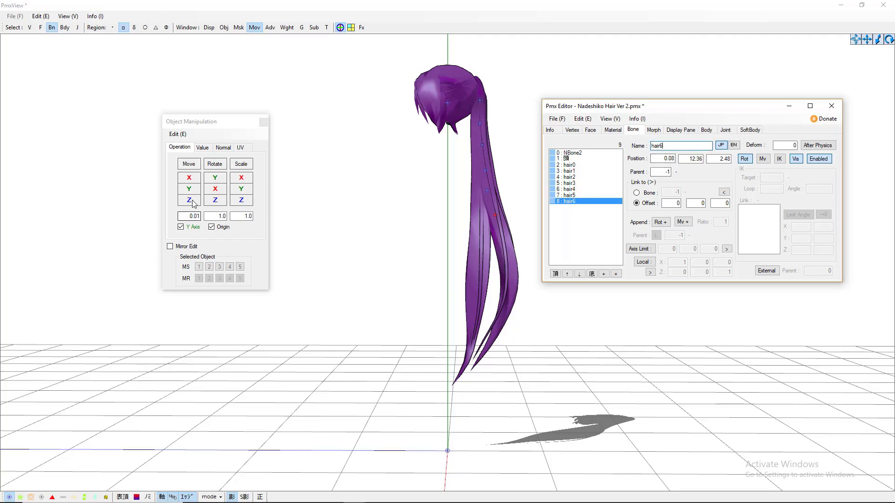
# Move the hair6 bone to X 0, about 10.96 on Y and 2.88 on Z, following the ponytail below hair5
pyautogui.moveTo(190, 186); pyautogui.dragTo(191, 194)
pyautogui.moveTo(189, 199); pyautogui.dragTo(189, 201)
pyautogui.moveTo(470, 226); pyautogui.dragTo(435, 229, button='right')
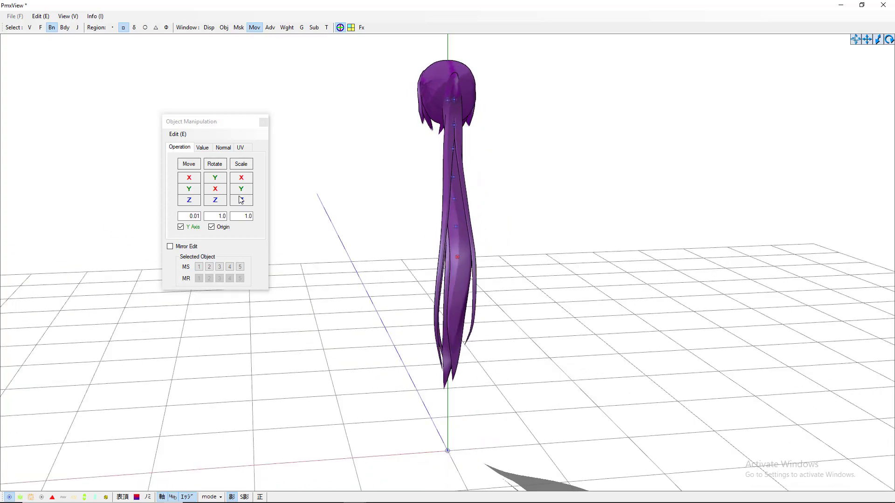
pyautogui.moveTo(189, 177); pyautogui.dragTo(186, 178)
pyautogui.moveTo(457, 230); pyautogui.dragTo(490, 223, button='right')
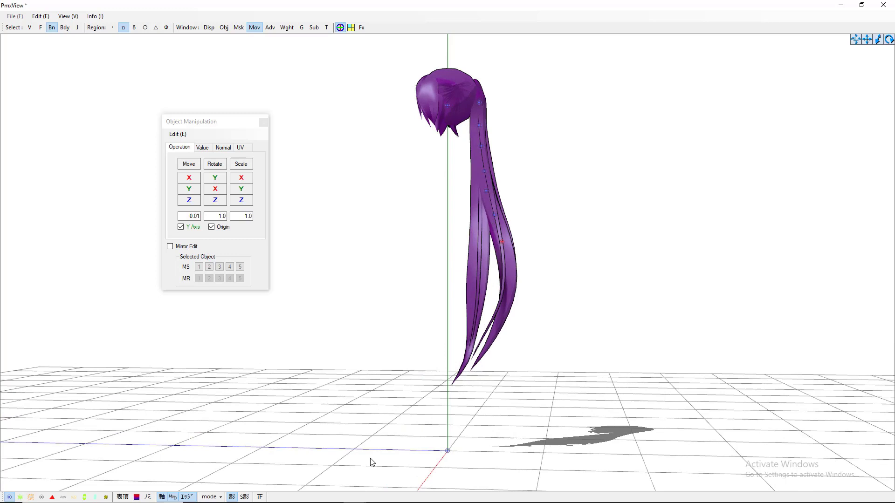
# Duplicate the hair6 bone in Pmx Editor and name the copy hair7
pyautogui.moveTo(367, 498)
pyautogui.click(327, 459)
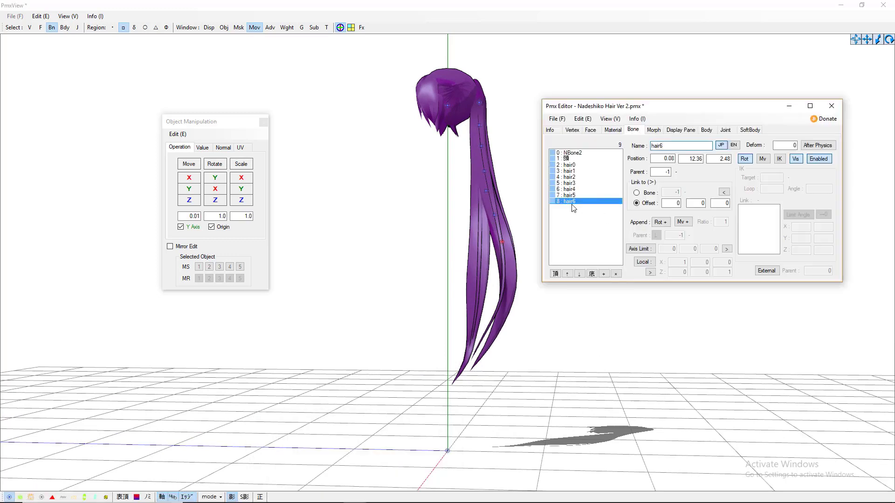
pyautogui.hotkey('ctrl', 'v')
pyautogui.click(670, 145)
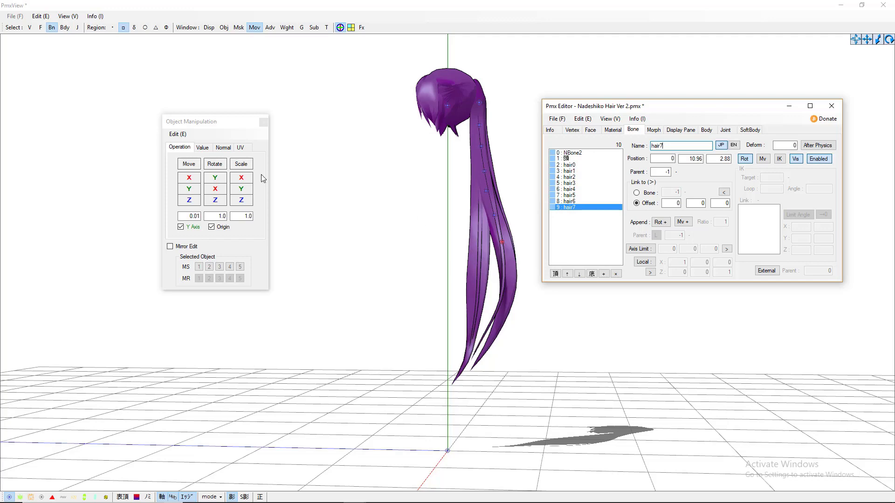
# Move the hair7 bone to about 0.08 on X, 9.6 on Y and 3.28 on Z inside the ponytail
pyautogui.click(188, 192)
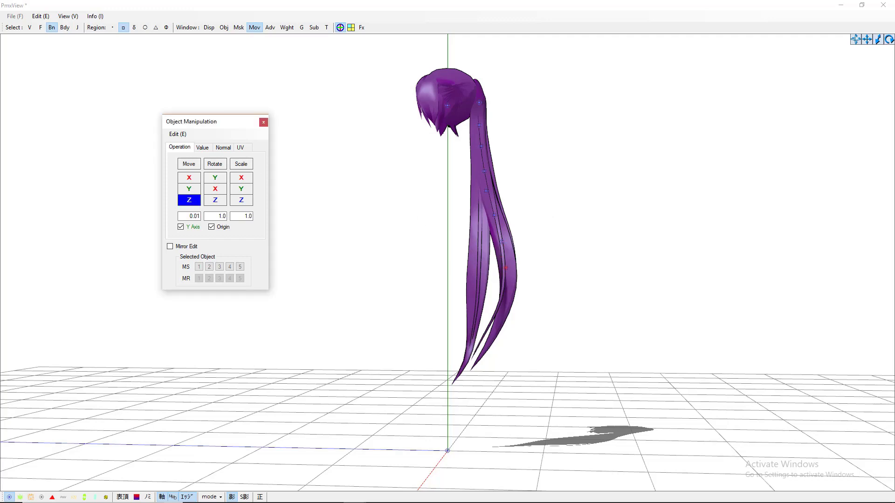
pyautogui.moveTo(501, 245); pyautogui.dragTo(459, 248, button='right')
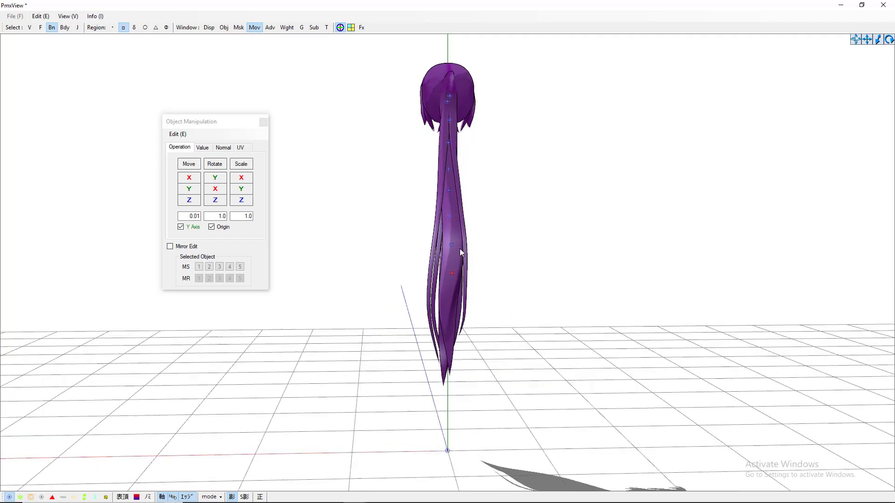
pyautogui.click(194, 182)
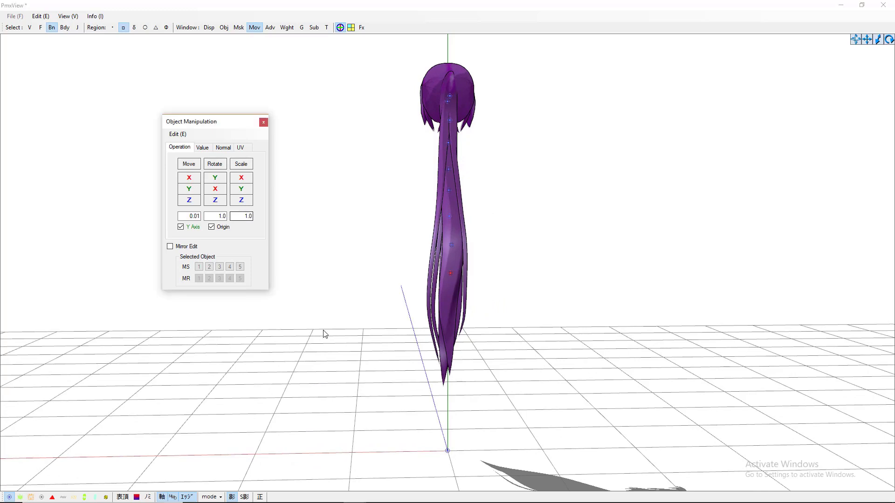
# Duplicate the hair7 bone in Pmx Editor and name the copy hair8
pyautogui.moveTo(324, 334); pyautogui.dragTo(324, 354, button='right')
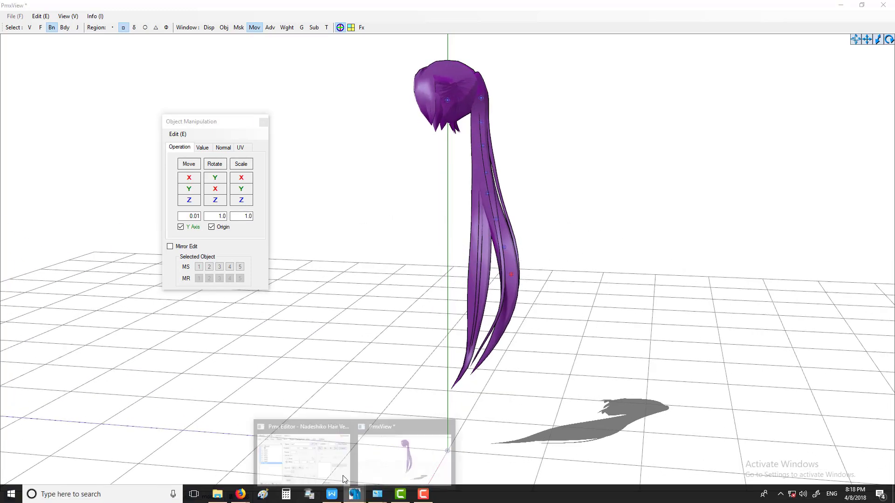
pyautogui.click(303, 459)
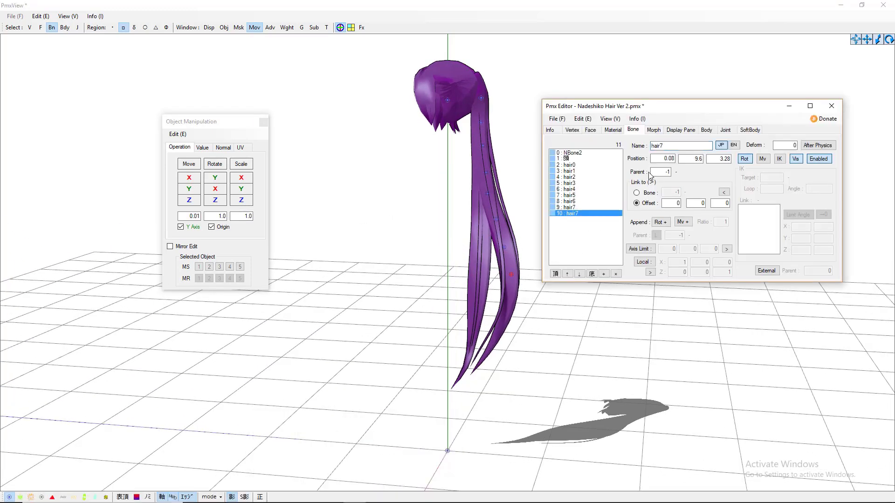
pyautogui.click(665, 146)
# Move the hair8 bone to about 0.16 on X, 8.08 on Y and 3.08 on Z, following the ponytail's lower curve
pyautogui.click(190, 190)
pyautogui.click(189, 199)
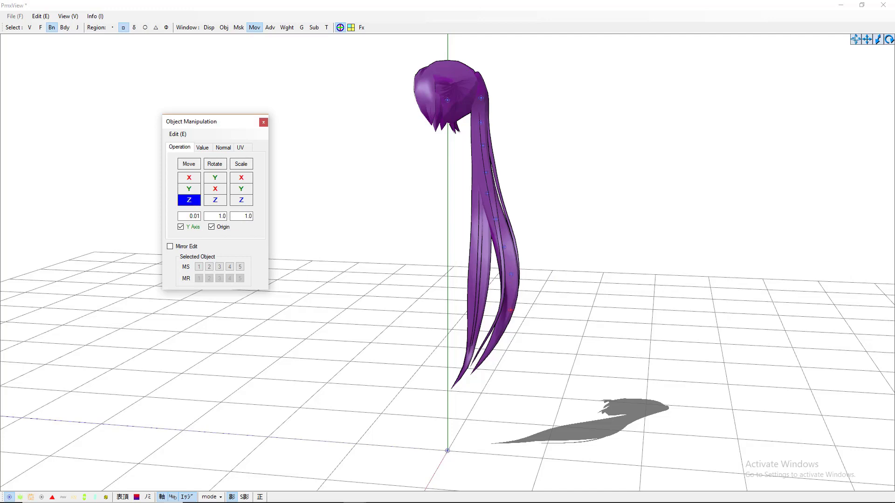
pyautogui.moveTo(484, 262); pyautogui.dragTo(441, 252, button='right')
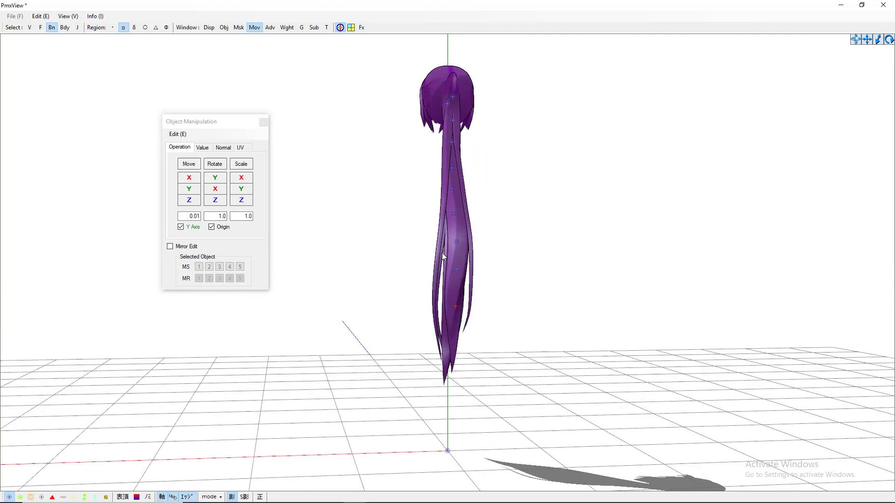
pyautogui.click(189, 188)
pyautogui.click(190, 177)
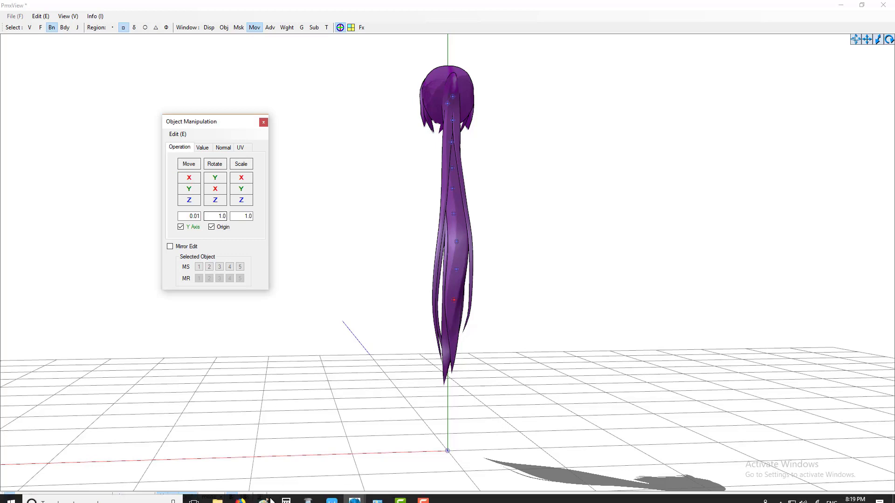
# Duplicate the hair8 bone in Pmx Editor and name the copy hair9
pyautogui.click(354, 494)
pyautogui.click(334, 464)
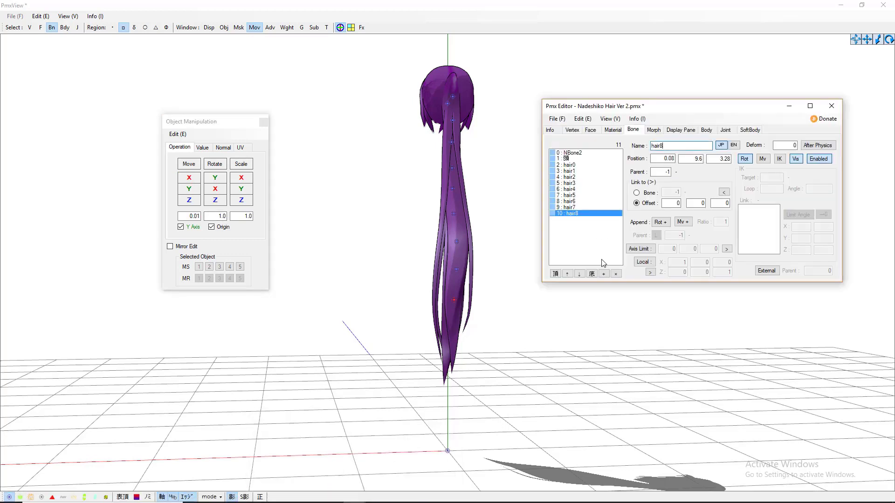
pyautogui.press('ctrl+Insert')
pyautogui.click(677, 146)
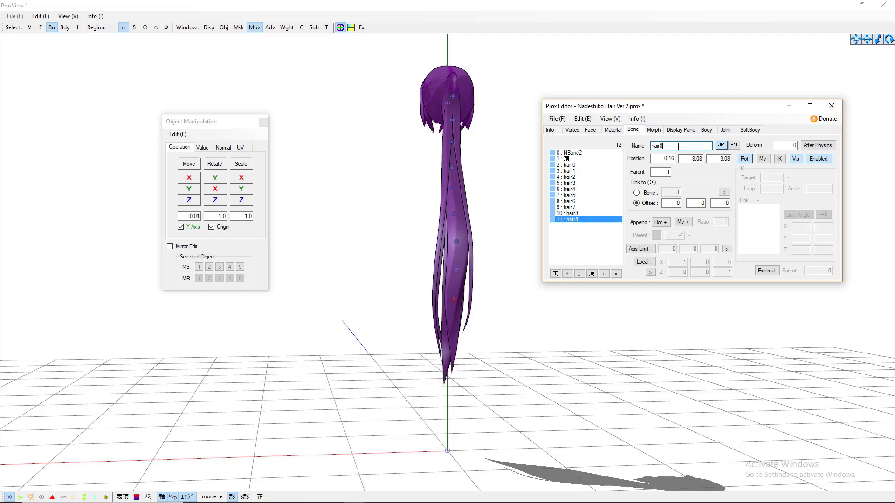
pyautogui.press('BackSpace')
# Move the hair9 bone down along Y and shift it along Z into the ponytail strand near the tip
pyautogui.moveTo(188, 188); pyautogui.dragTo(188, 252)
pyautogui.moveTo(322, 256); pyautogui.dragTo(405, 255, button='right')
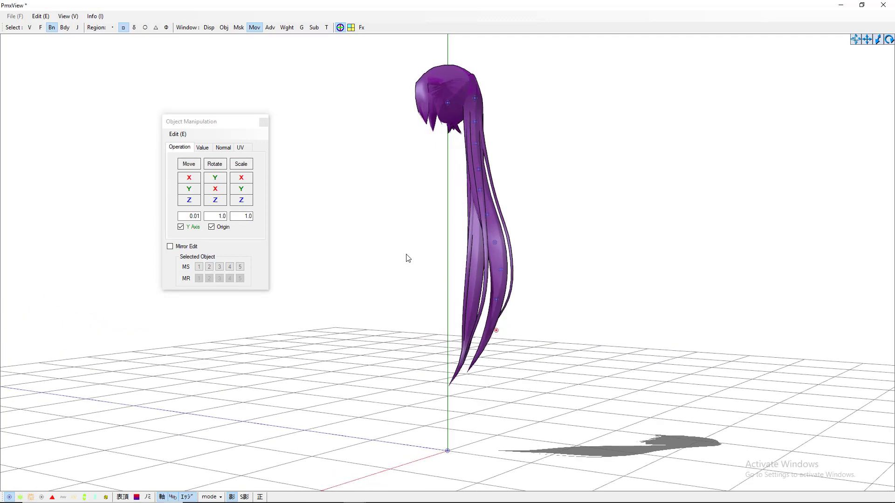
pyautogui.click(189, 200)
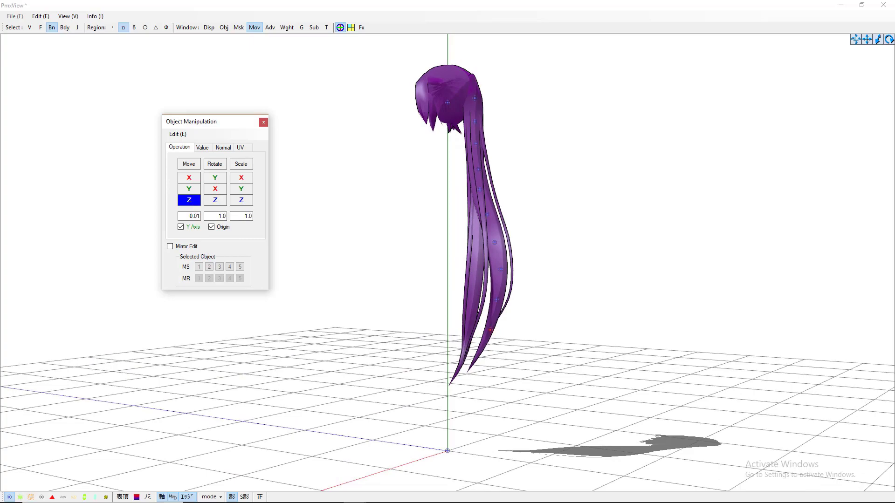
pyautogui.moveTo(371, 227)
pyautogui.mouseDown(button='right')
pyautogui.moveTo(384, 226)
pyautogui.moveTo(340, 230)
pyautogui.moveTo(388, 234)
pyautogui.mouseUp(button='right')
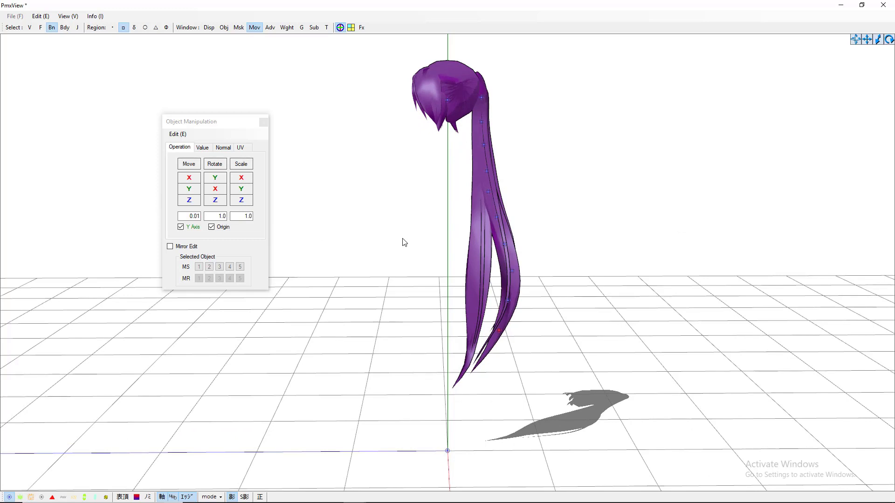
# Switch to Pmx Editor, set the hair0 bone's parent to 1 (the head bone), and change its link from offset to bone
pyautogui.moveTo(411, 502)
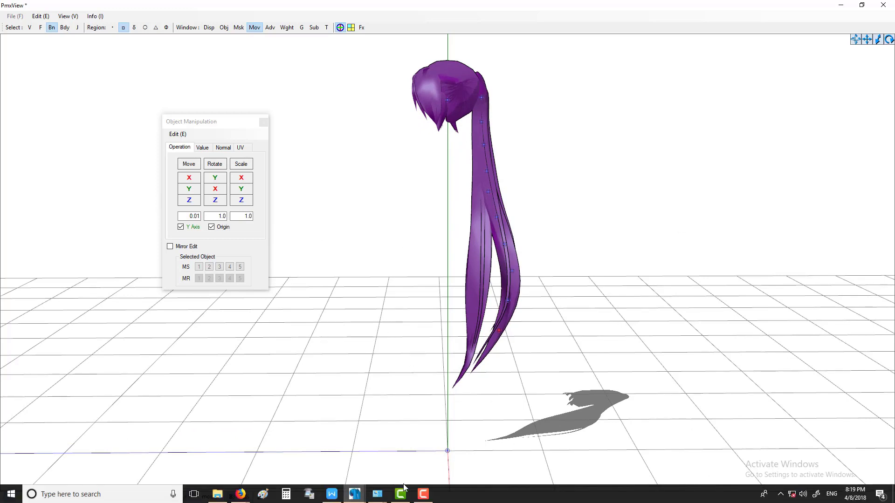
pyautogui.moveTo(354, 495)
pyautogui.click(303, 449)
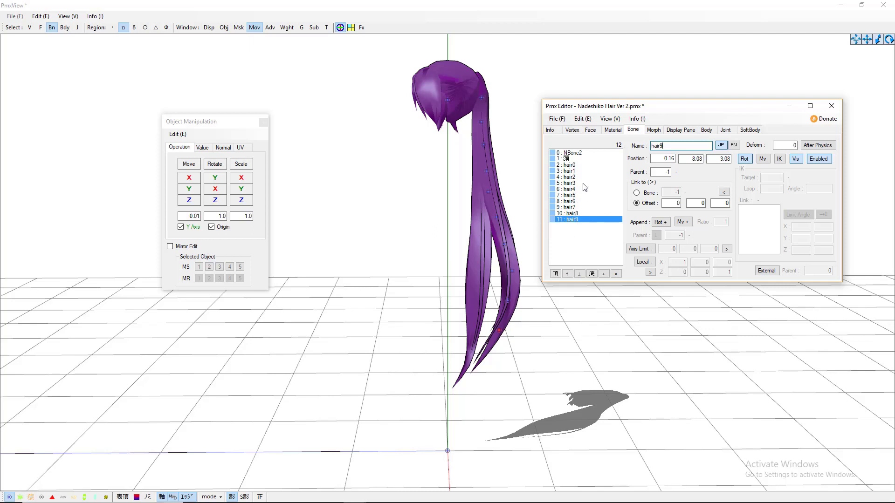
pyautogui.click(571, 158)
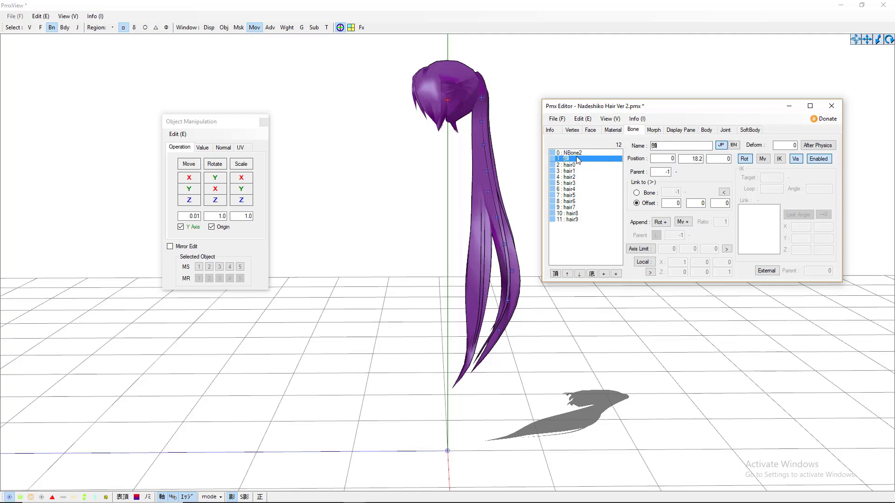
pyautogui.click(577, 153)
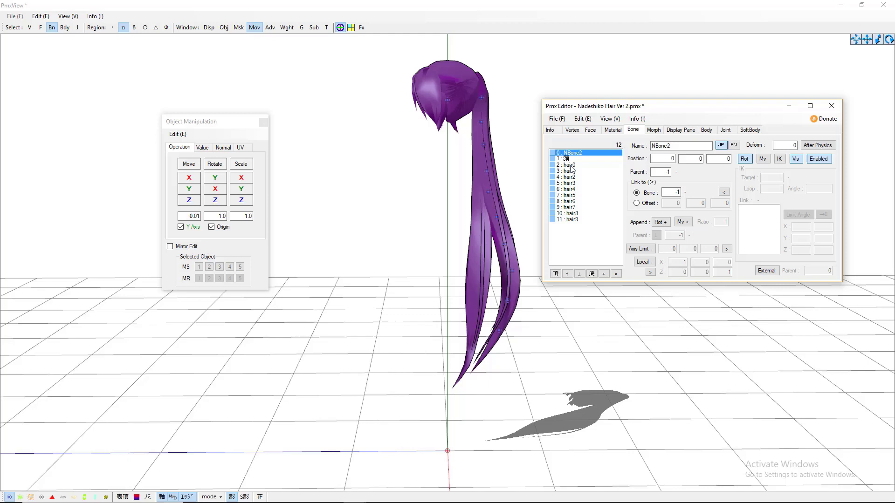
pyautogui.click(574, 166)
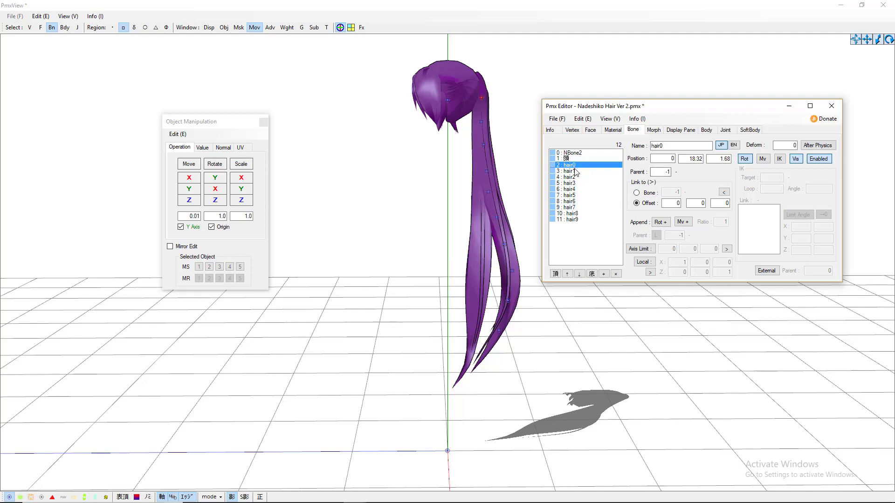
pyautogui.click(635, 193)
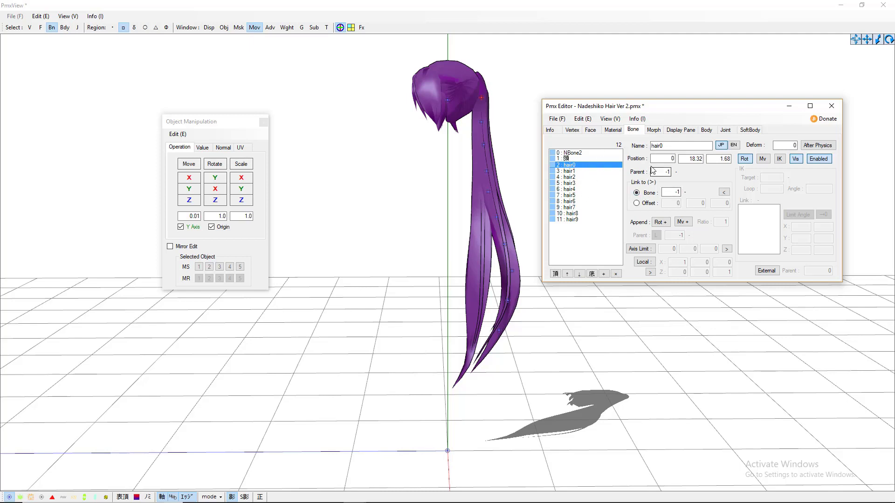
pyautogui.moveTo(663, 171); pyautogui.dragTo(689, 173)
pyautogui.write('1')
# Set the hair1 bone's parent to 2 (hair0) and change its link from offset to bone
pyautogui.click(568, 171)
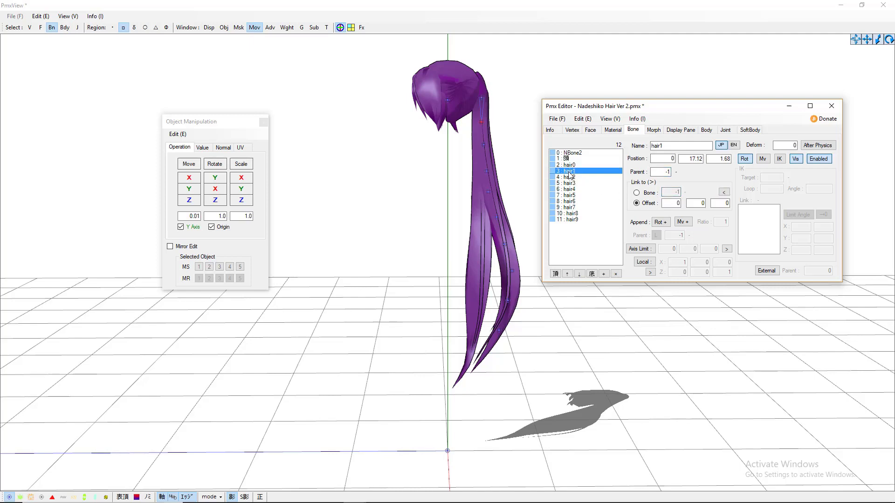
pyautogui.click(664, 171)
pyautogui.write('2')
pyautogui.click(637, 193)
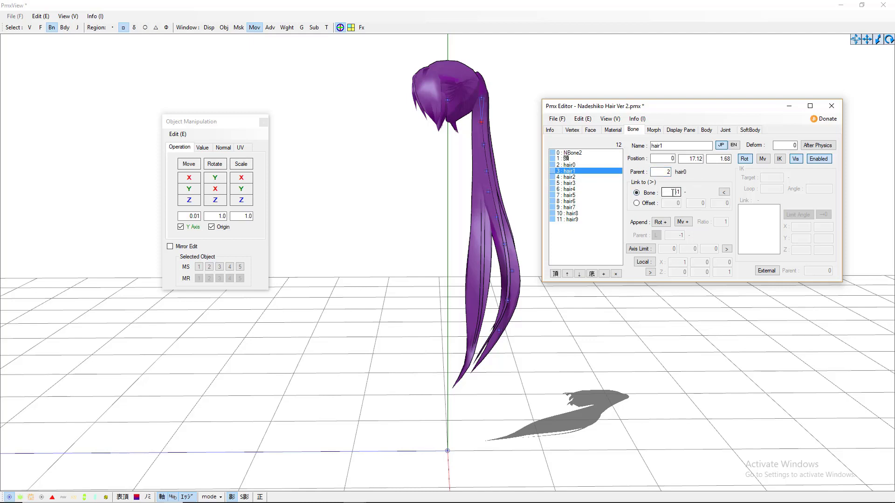
# Set the hair2 bone's parent to 3 (hair1) and link it to bone 5 (hair3)
pyautogui.click(569, 177)
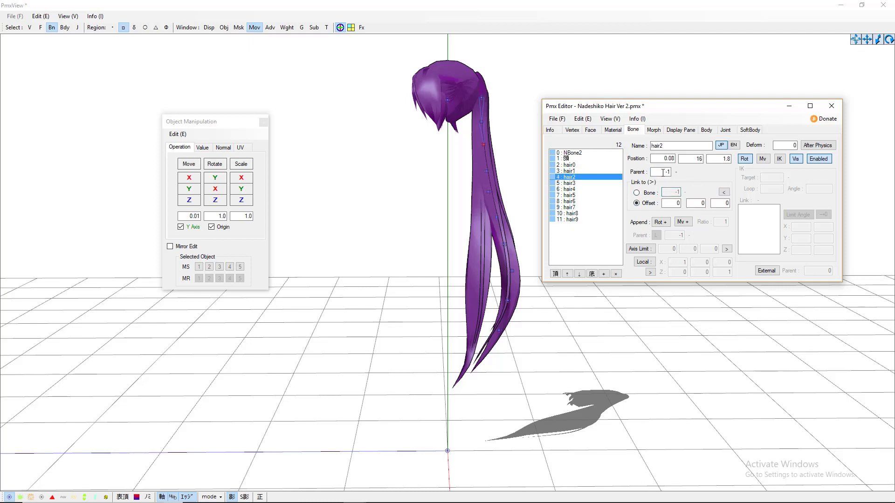
pyautogui.click(660, 172)
pyautogui.write('3')
pyautogui.click(637, 193)
pyautogui.write('5')
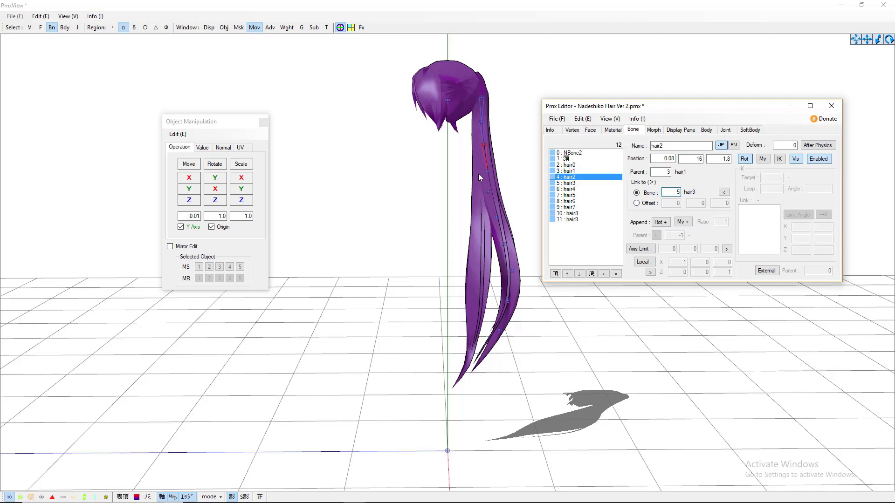
# Set the hair3 bone's parent to 4 (hair2) and link it to bone 6 (hair4)
pyautogui.click(564, 183)
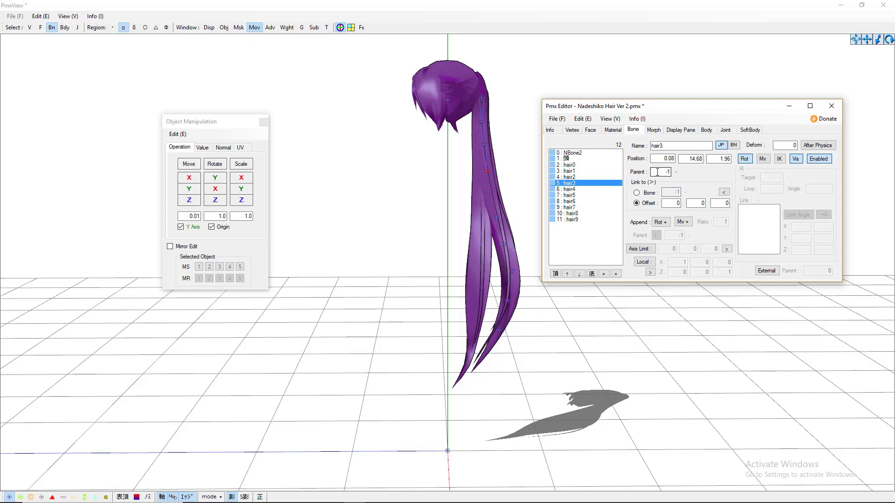
pyautogui.doubleClick(657, 172)
pyautogui.write('4')
pyautogui.click(636, 192)
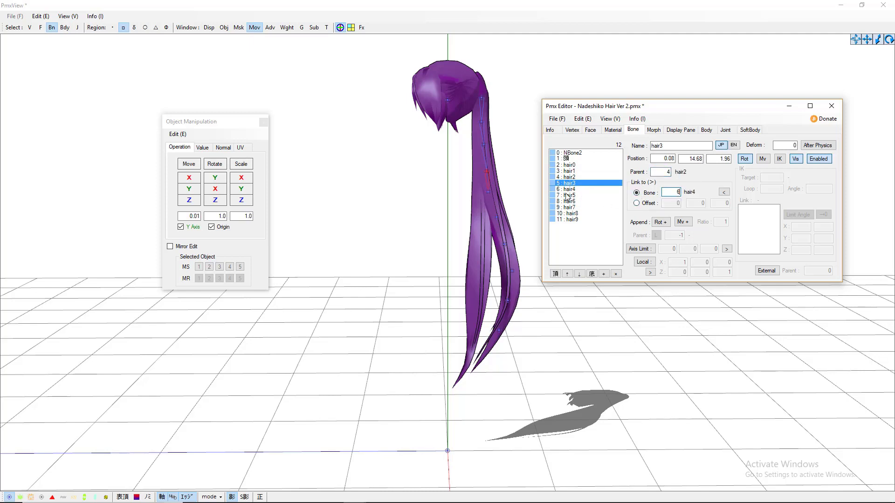
# Set the hair4 bone's parent to 5 (hair3) and link it to bone 7 (hair5)
pyautogui.click(567, 190)
pyautogui.doubleClick(663, 172)
pyautogui.write('5')
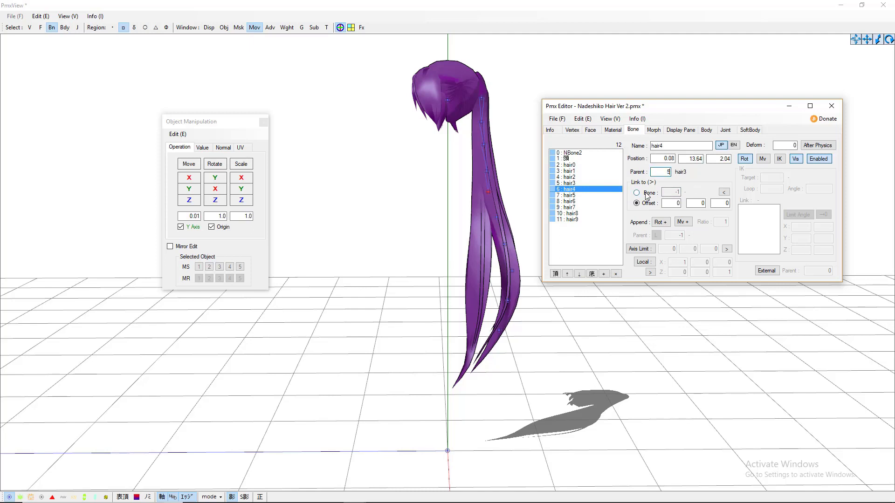
pyautogui.click(637, 193)
pyautogui.doubleClick(673, 192)
pyautogui.write('7')
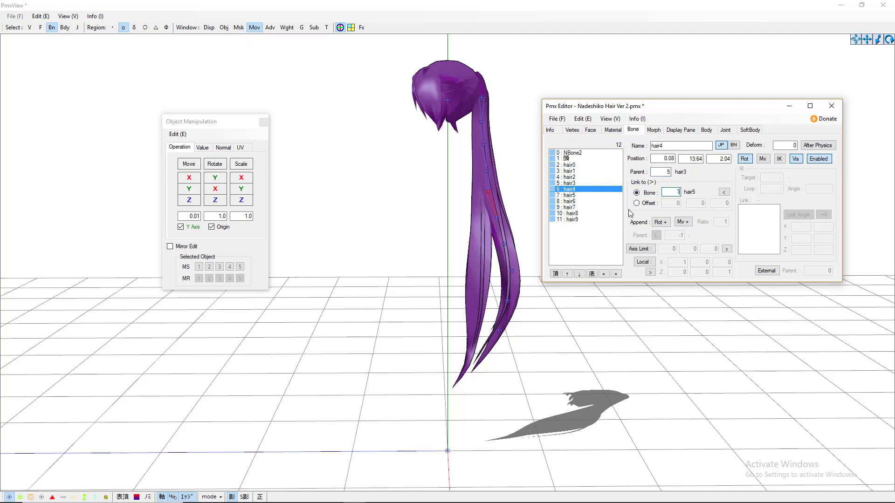
# Set the hair5 bone's parent to 6 (hair4) and link it to bone 8 (hair6)
pyautogui.click(571, 196)
pyautogui.doubleClick(664, 172)
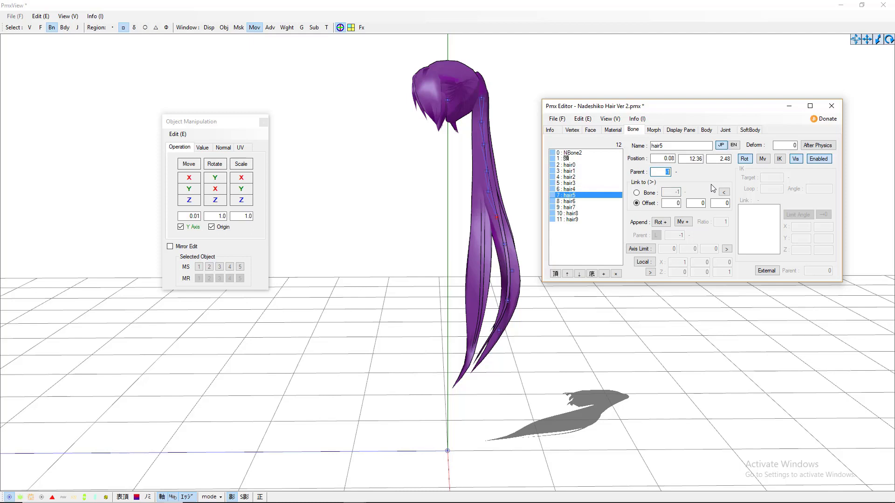
pyautogui.write('6')
pyautogui.click(636, 193)
pyautogui.click(673, 191)
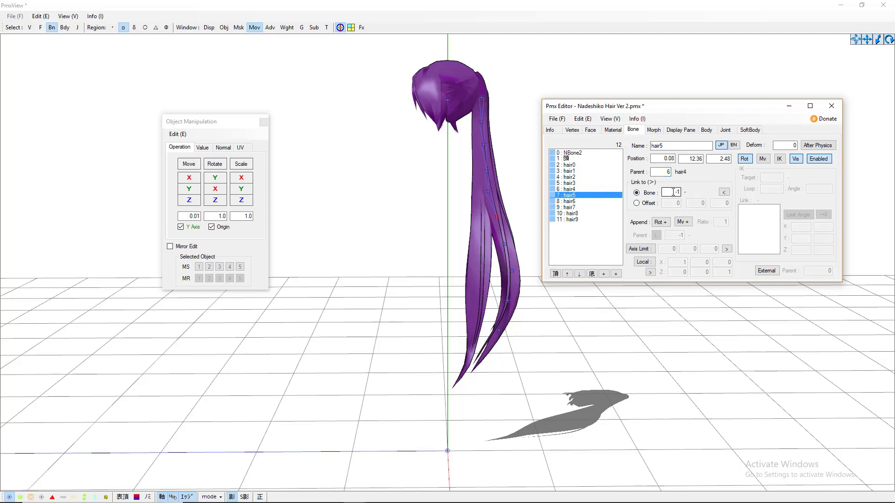
pyautogui.write('8')
# Set the hair6 bone's parent to 7 (hair5) and link it to bone 9 (hair7)
pyautogui.click(582, 203)
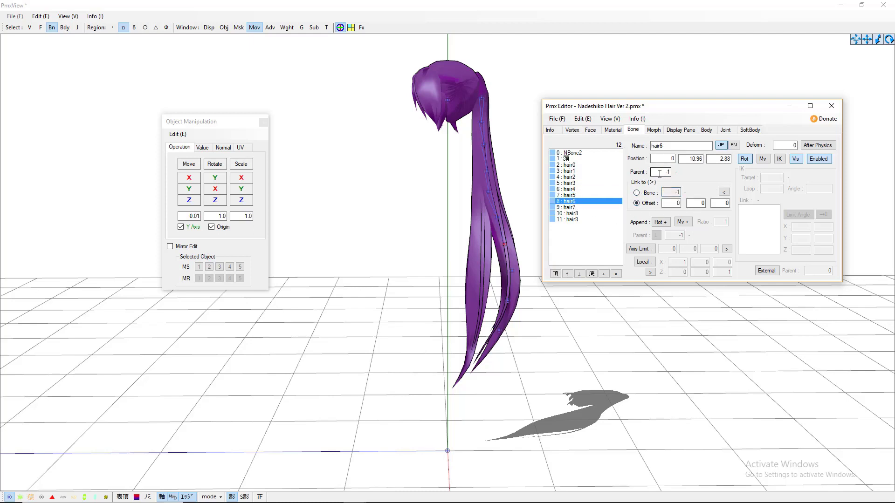
pyautogui.doubleClick(663, 172)
pyautogui.write('7')
pyautogui.click(636, 193)
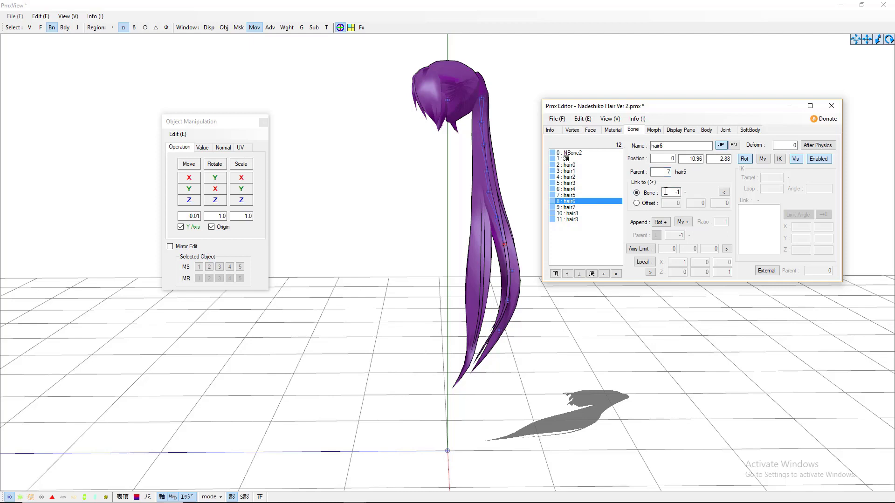
pyautogui.click(670, 192)
pyautogui.write('9')
# Set the hair7 bone's parent to 8 (hair6) and link it to bone 10 (hair8)
pyautogui.press('Down')
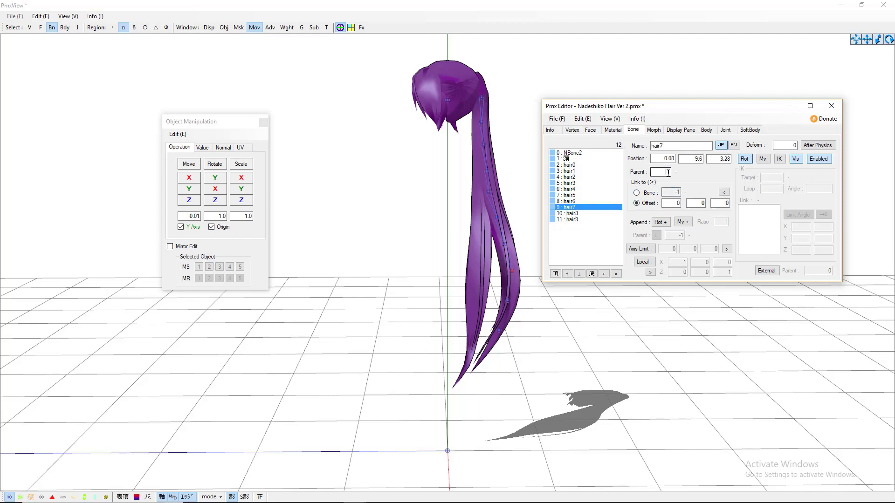
pyautogui.write('8')
pyautogui.click(636, 193)
pyautogui.click(671, 192)
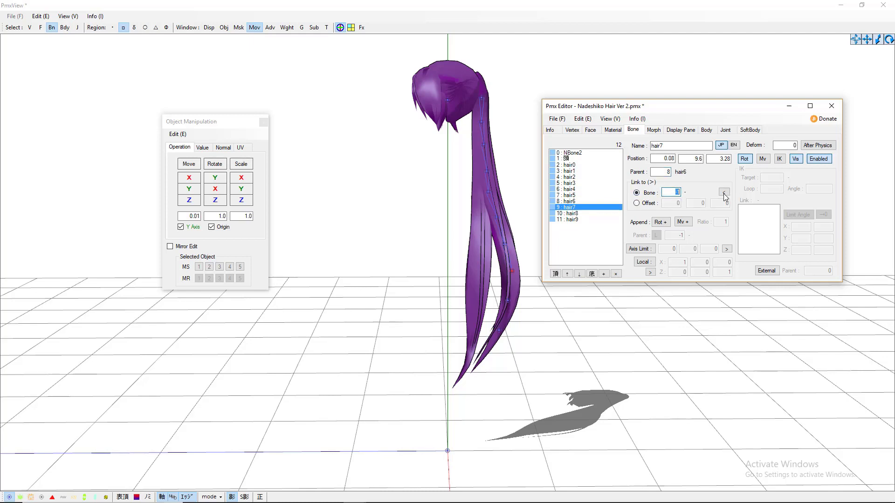
pyautogui.write('10')
# Set the hair8 bone's parent to 9 (hair7) and change its link from offset to bone
pyautogui.press('Down')
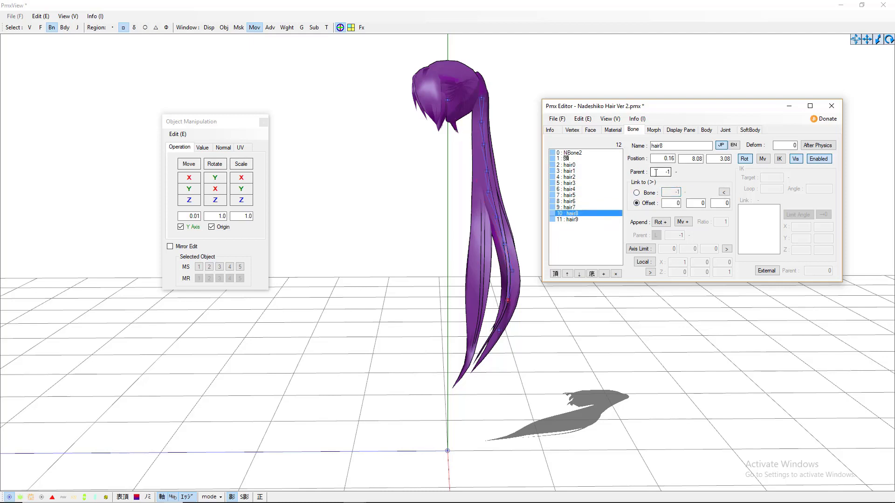
pyautogui.click(656, 172)
pyautogui.write('9')
pyautogui.click(636, 192)
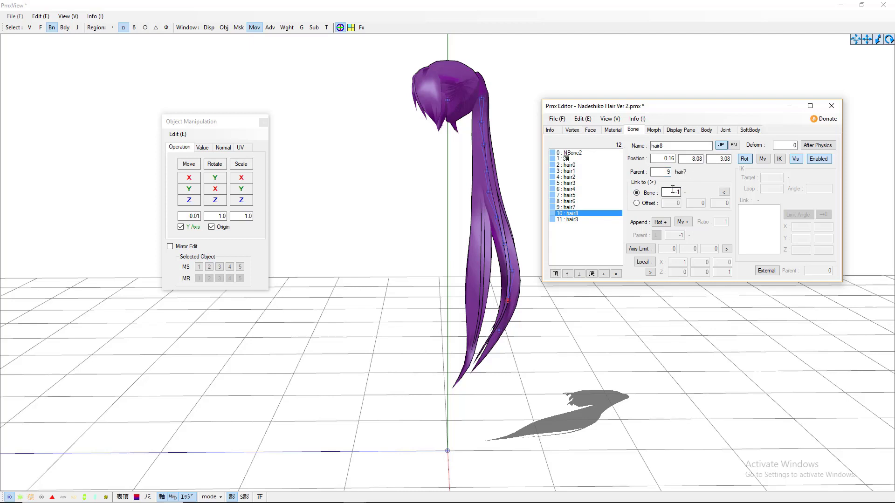
pyautogui.click(723, 192)
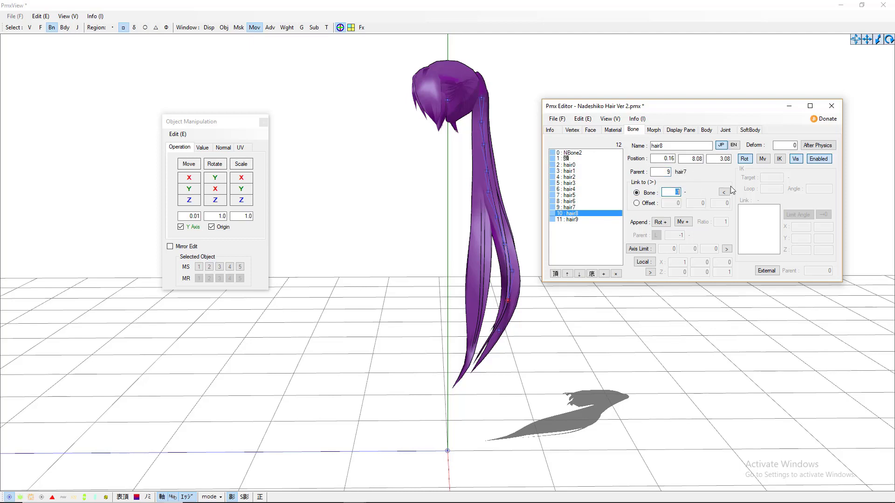
# Duplicate the hair9 bone and name the copy hair10invis
pyautogui.click(571, 219)
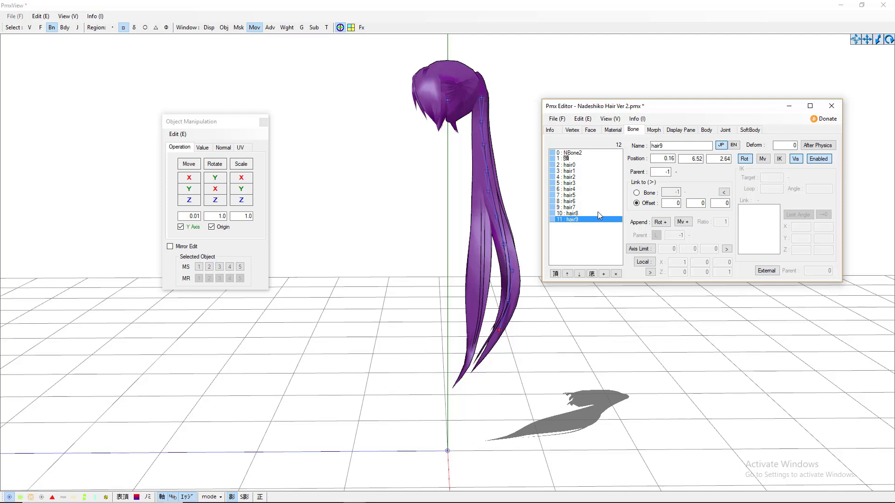
pyautogui.click(604, 274)
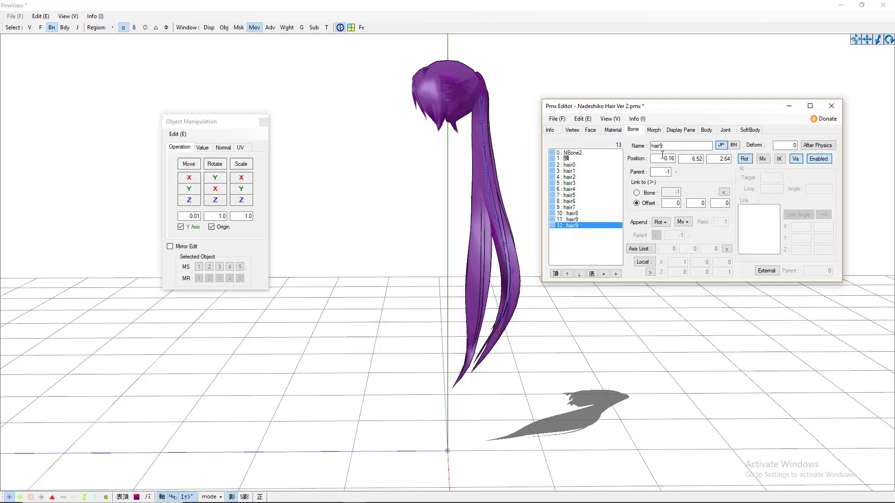
pyautogui.click(669, 145)
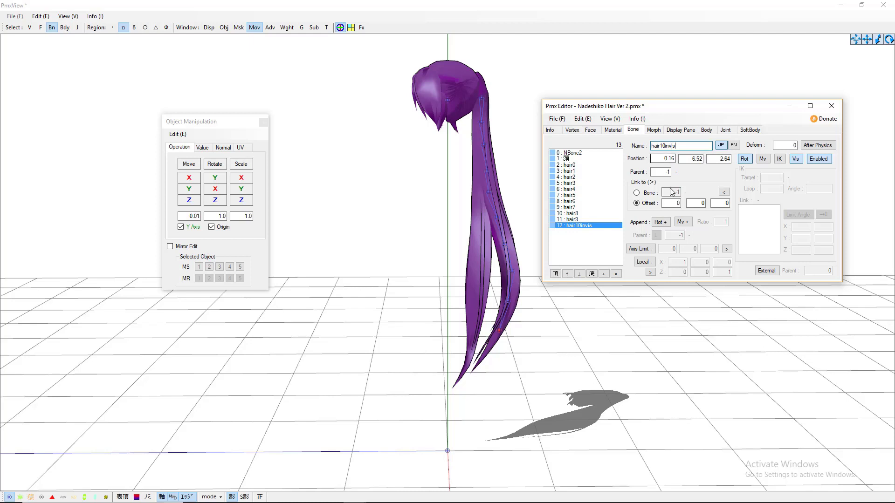
# Move the hair10invis bone down along Y and adjust it on Z and X to sit inside the strand near the ponytail's tip
pyautogui.click(186, 191)
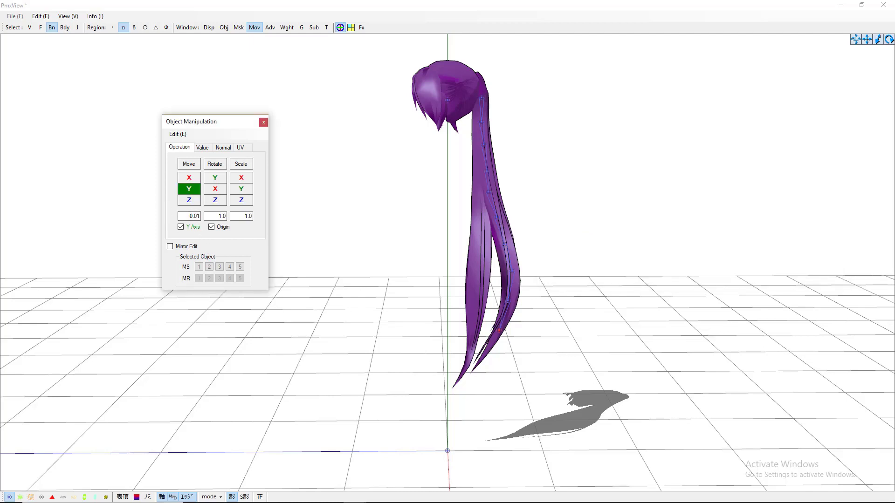
pyautogui.click(188, 200)
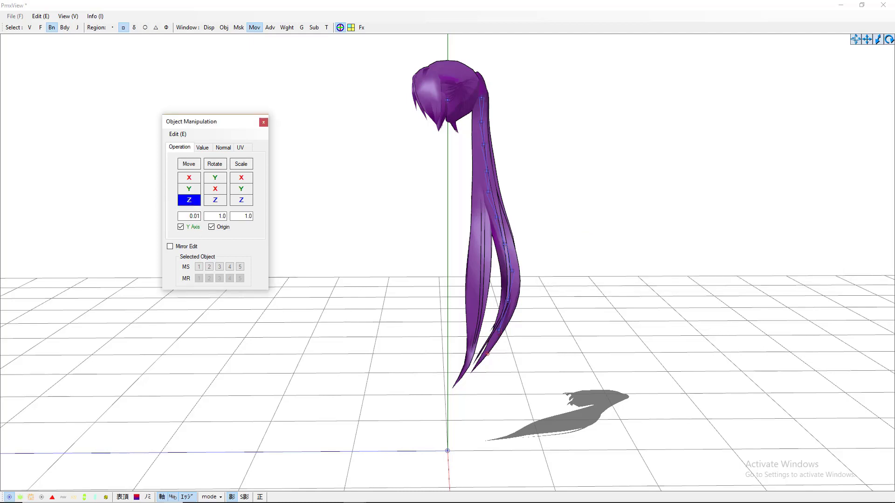
pyautogui.moveTo(492, 275); pyautogui.dragTo(457, 271, button='right')
pyautogui.click(195, 180)
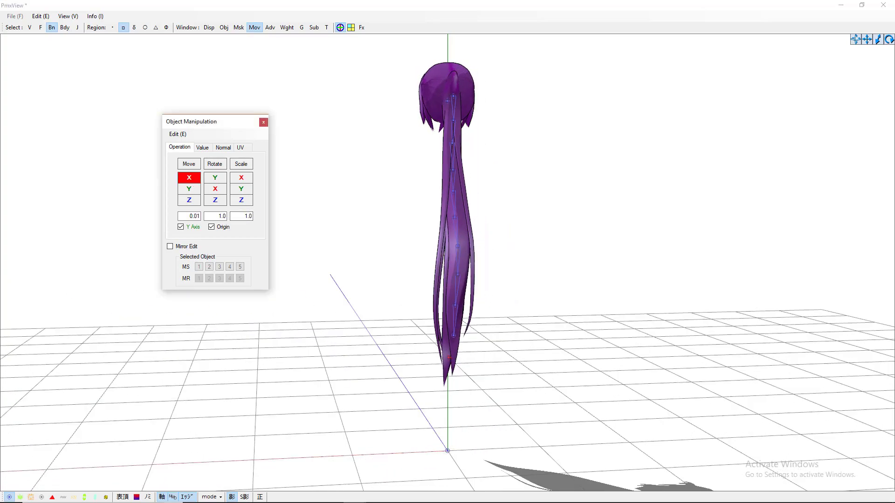
pyautogui.moveTo(328, 266); pyautogui.dragTo(359, 265, button='right')
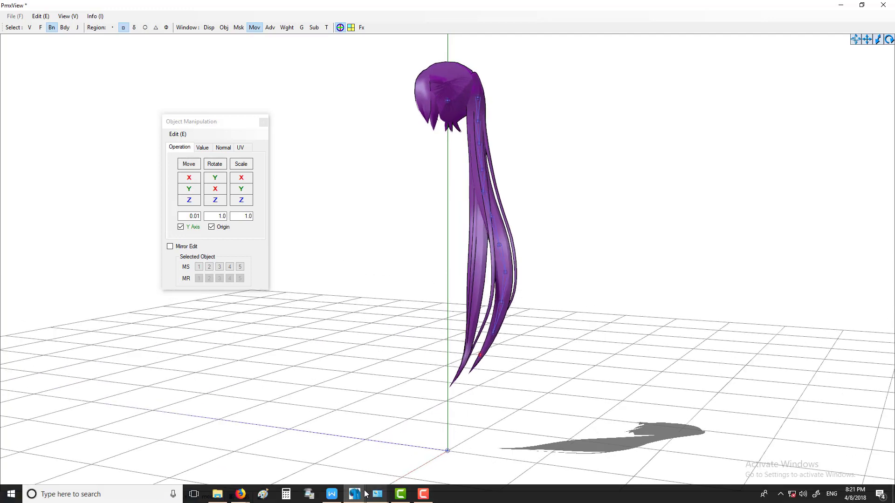
# Switch to Pmx Editor and turn off visibility for the hair10invis bone
pyautogui.moveTo(354, 495)
pyautogui.click(307, 467)
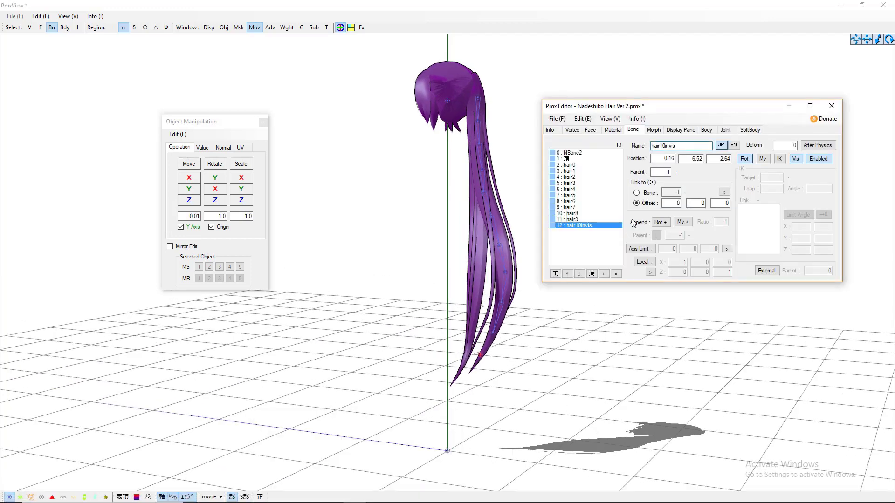
pyautogui.click(795, 159)
# Set the hair9 bone's parent to 10 (hair8) and link it to bone 12 (hair10invis)
pyautogui.click(569, 219)
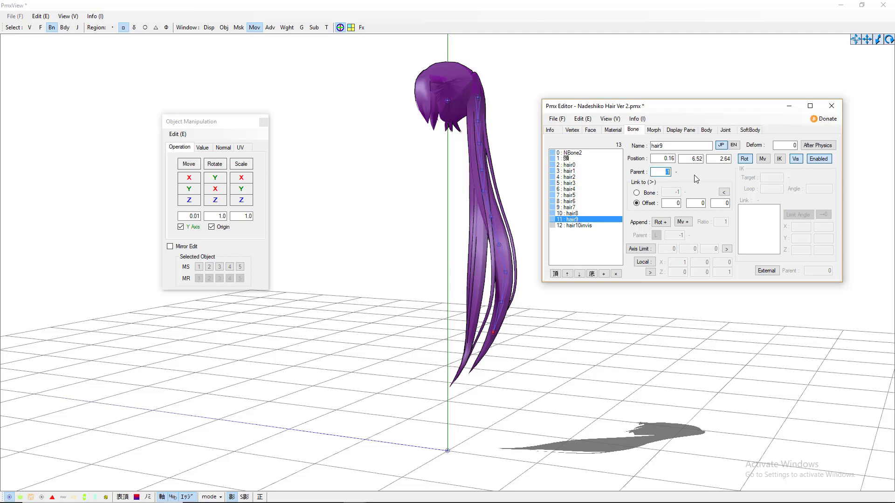
pyautogui.click(636, 193)
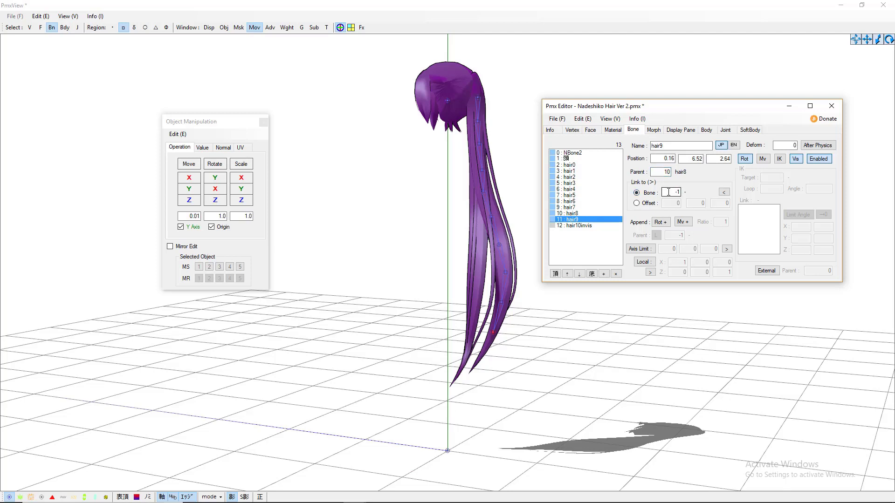
pyautogui.write('12')
# Set the hair10invis bone's parent to 11 (hair9), then check the bone chain in the model view
pyautogui.click(581, 226)
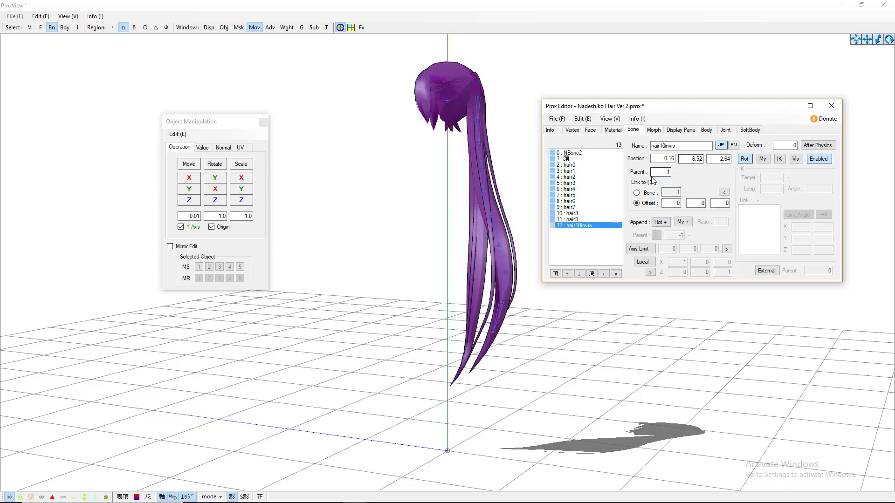
pyautogui.doubleClick(664, 174)
pyautogui.write('11')
pyautogui.click(580, 226)
pyautogui.press('Up')
pyautogui.click(583, 225)
pyautogui.moveTo(435, 261); pyautogui.dragTo(441, 261, button='right')
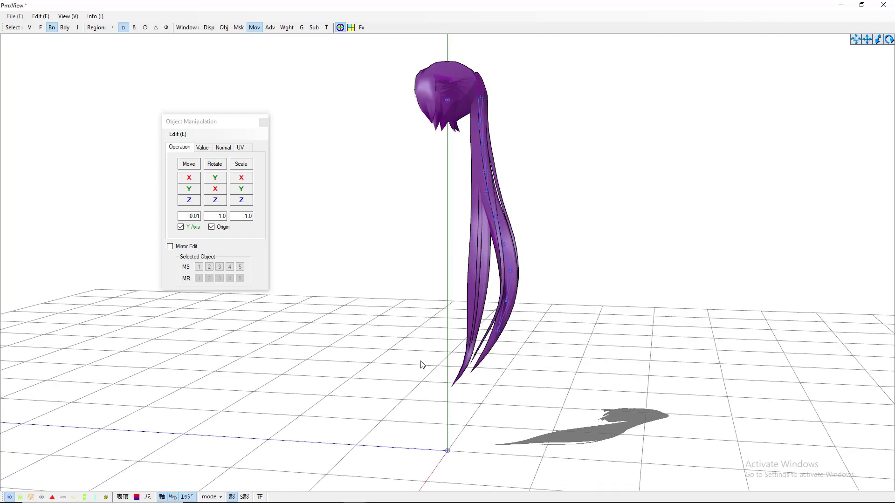
pyautogui.moveTo(420, 364); pyautogui.dragTo(423, 364, button='right')
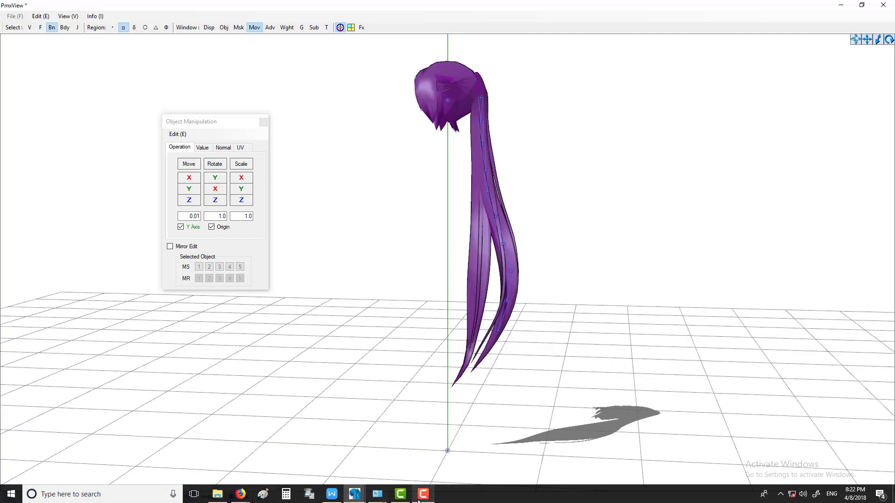
pyautogui.moveTo(419, 498)
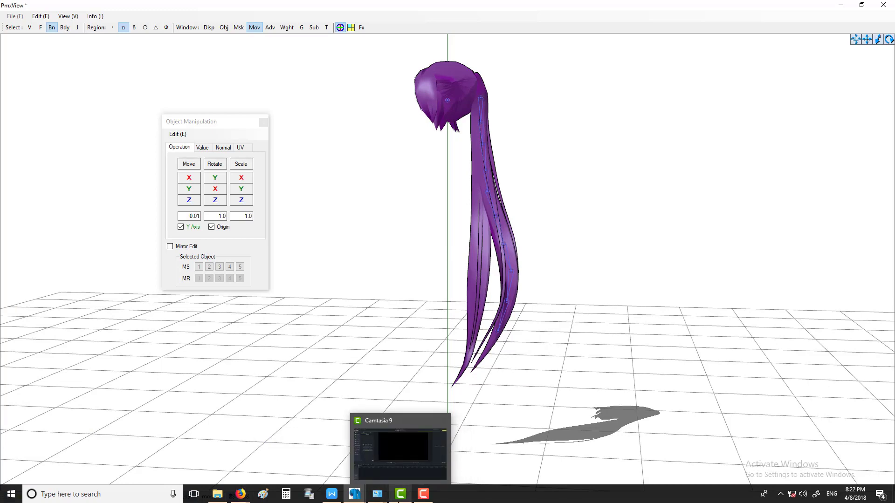
pyautogui.click(426, 480)
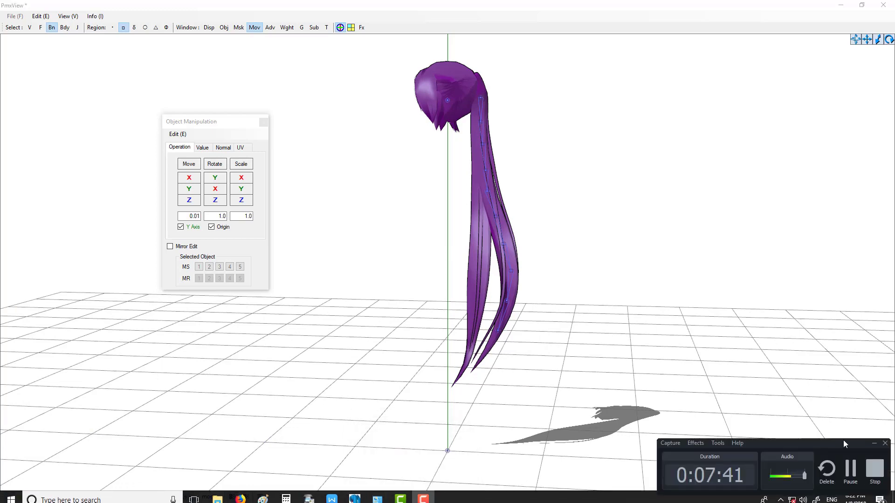
pyautogui.click(850, 469)
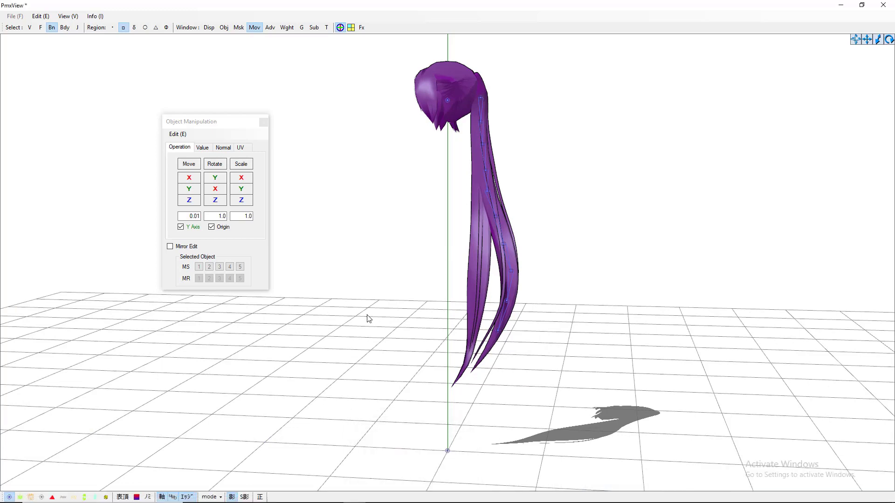
pyautogui.moveTo(364, 313); pyautogui.dragTo(364, 313, button='right')
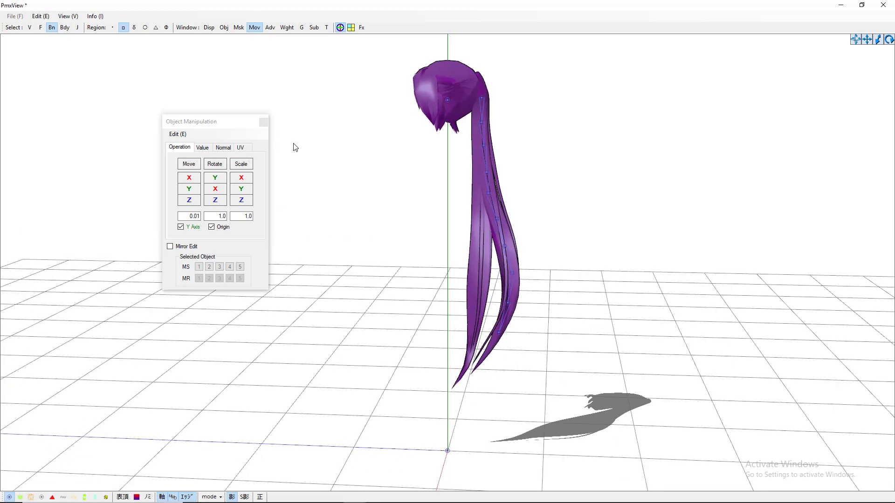
# Open weight drawing and paint weight 100 for the head bone over the entire hair model, from the scalp to both ponytail tips
pyautogui.click(286, 28)
pyautogui.moveTo(288, 87); pyautogui.dragTo(291, 81)
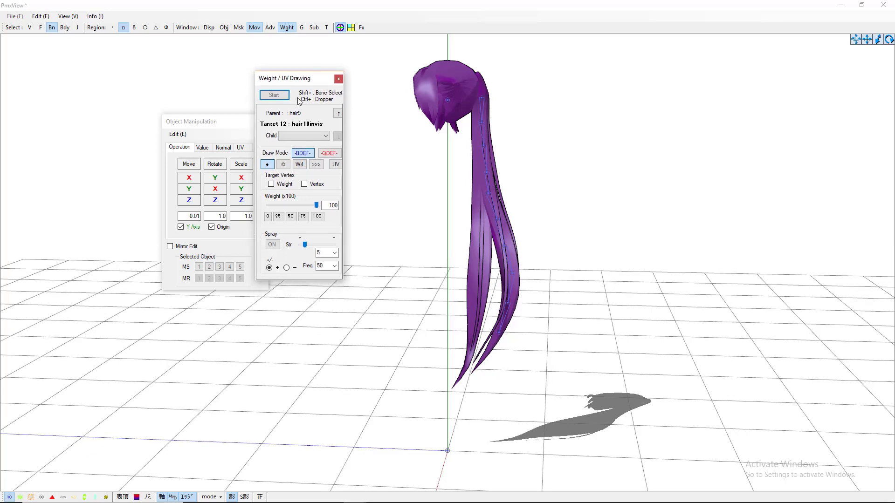
pyautogui.moveTo(415, 177); pyautogui.dragTo(418, 175, button='right')
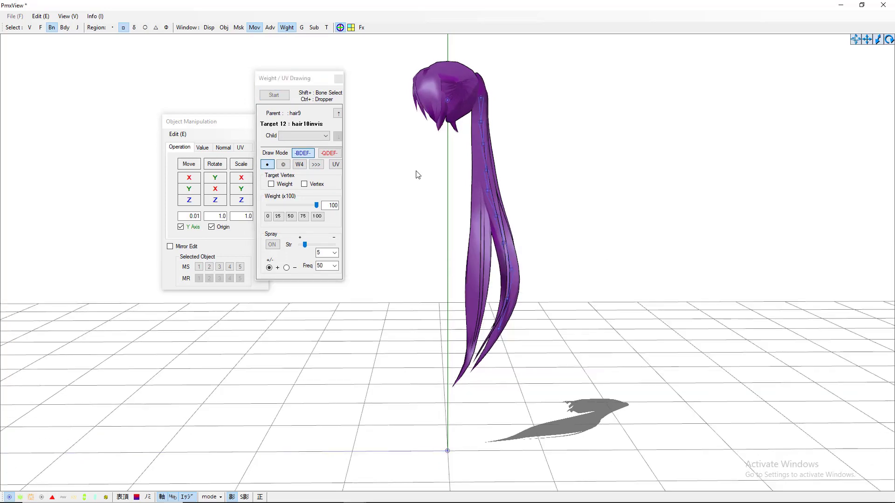
pyautogui.click(446, 101)
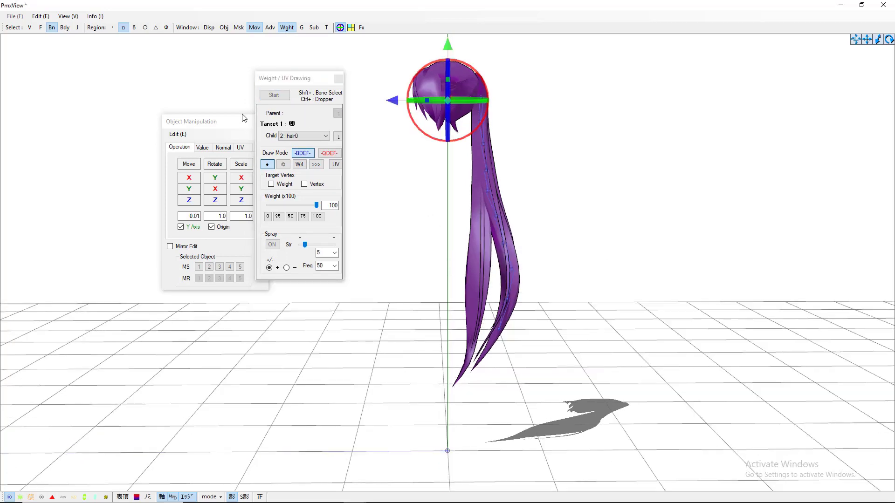
pyautogui.click(275, 95)
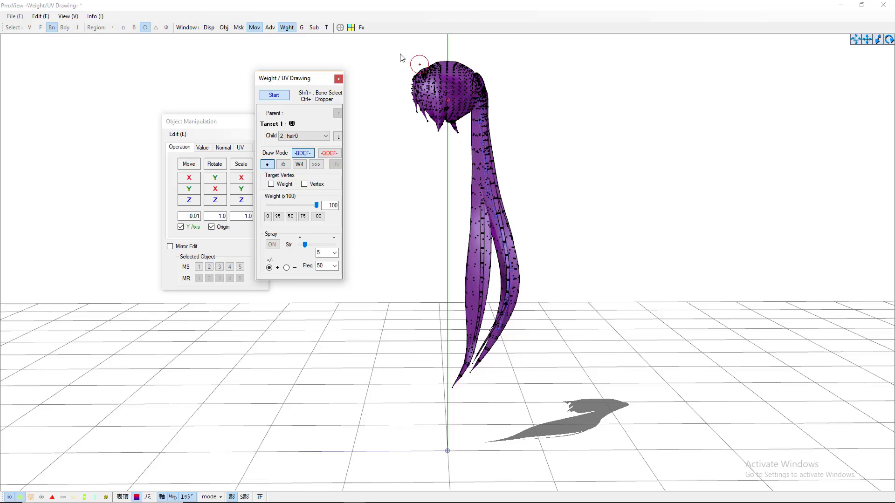
pyautogui.moveTo(402, 58)
pyautogui.mouseDown()
pyautogui.moveTo(493, 62)
pyautogui.moveTo(373, 80)
pyautogui.moveTo(447, 80)
pyautogui.moveTo(400, 126)
pyautogui.moveTo(390, 110)
pyautogui.moveTo(530, 112)
pyautogui.mouseUp()
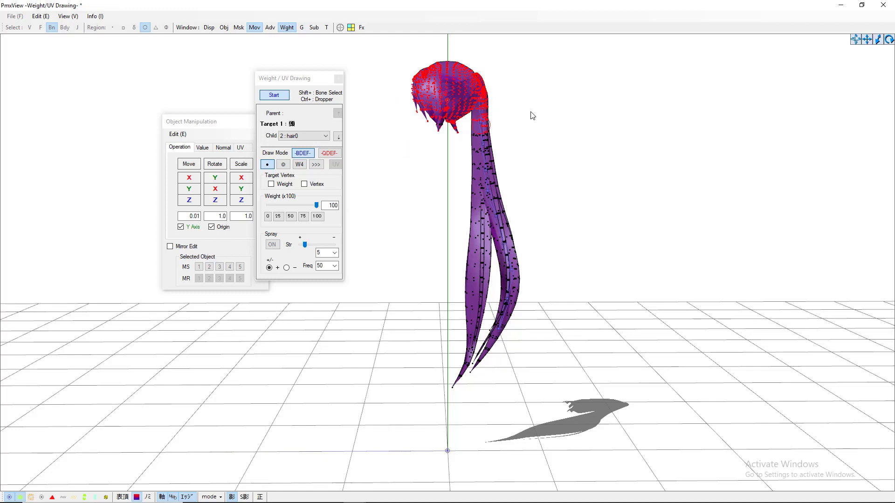
pyautogui.moveTo(429, 131)
pyautogui.mouseDown()
pyautogui.moveTo(487, 164)
pyautogui.moveTo(476, 226)
pyautogui.mouseUp()
pyautogui.moveTo(490, 157); pyautogui.dragTo(488, 238)
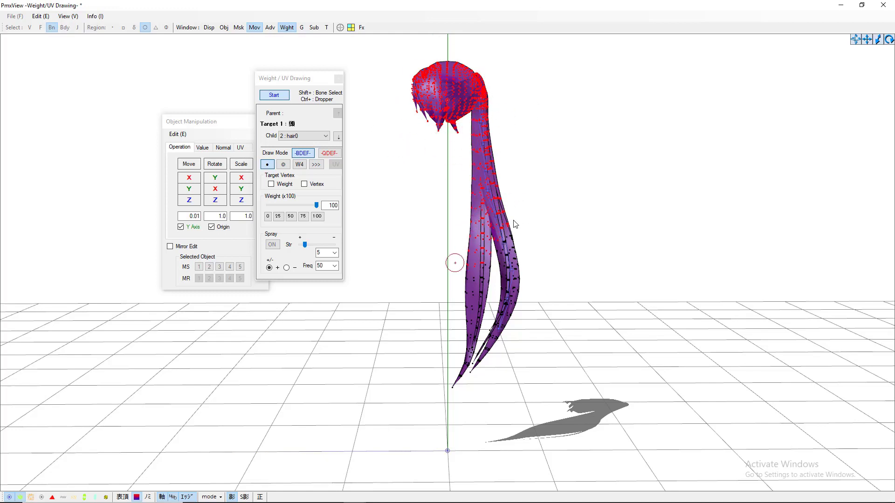
pyautogui.moveTo(455, 263)
pyautogui.mouseDown()
pyautogui.moveTo(444, 289)
pyautogui.moveTo(454, 320)
pyautogui.moveTo(425, 376)
pyautogui.moveTo(453, 386)
pyautogui.mouseUp()
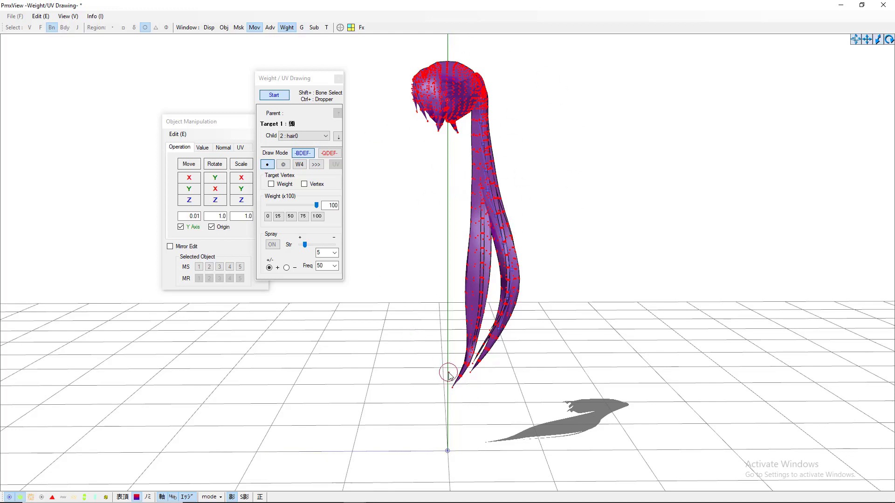
pyautogui.click(276, 94)
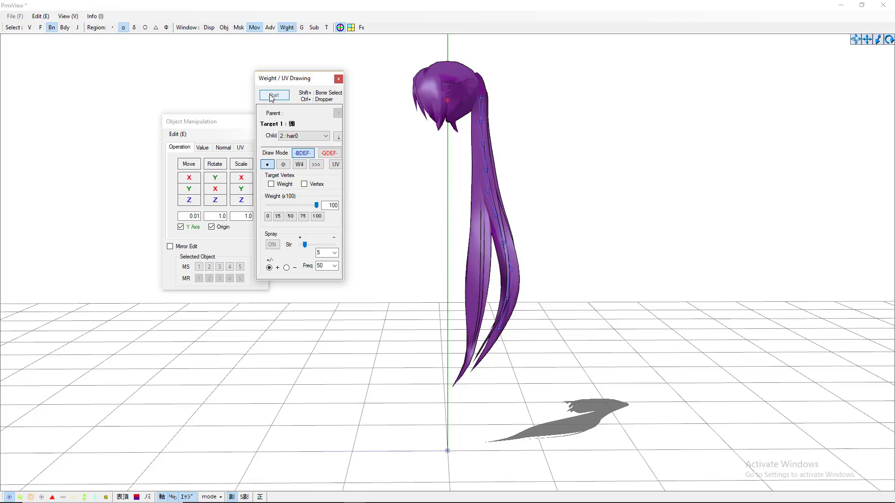
# Paint weight 100 for the hair0 bone over the whole ponytail, from its root at the head to the tips
pyautogui.click(480, 99)
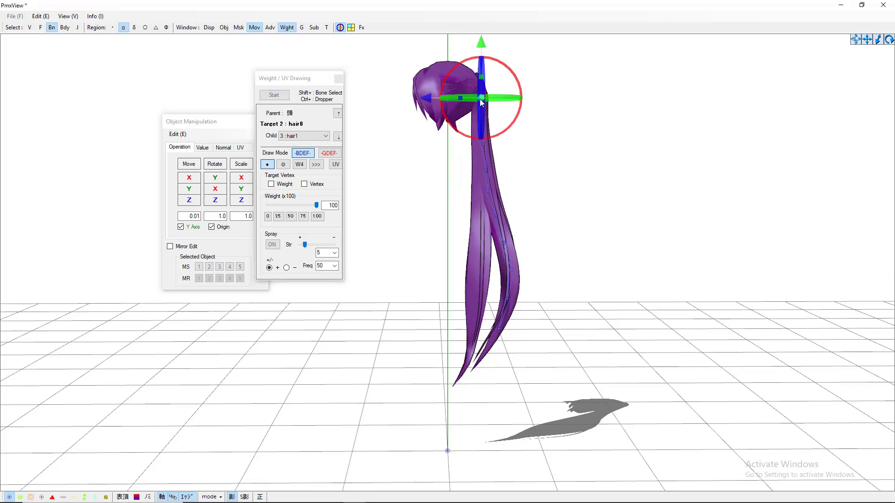
pyautogui.click(274, 95)
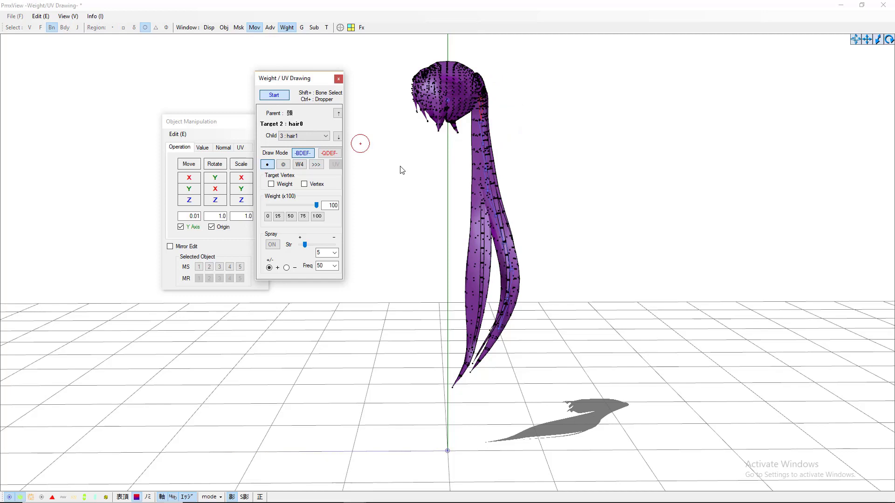
pyautogui.moveTo(489, 102)
pyautogui.mouseDown()
pyautogui.moveTo(484, 77)
pyautogui.moveTo(490, 110)
pyautogui.moveTo(471, 135)
pyautogui.moveTo(486, 139)
pyautogui.moveTo(468, 205)
pyautogui.mouseUp()
pyautogui.moveTo(451, 241); pyautogui.dragTo(443, 283)
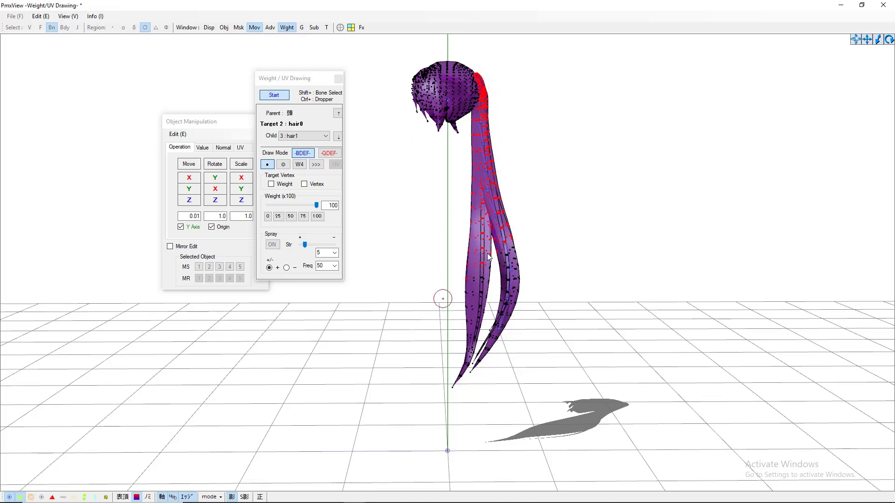
pyautogui.moveTo(487, 253)
pyautogui.mouseDown()
pyautogui.moveTo(456, 322)
pyautogui.moveTo(451, 312)
pyautogui.moveTo(497, 266)
pyautogui.moveTo(530, 294)
pyautogui.moveTo(506, 322)
pyautogui.mouseUp()
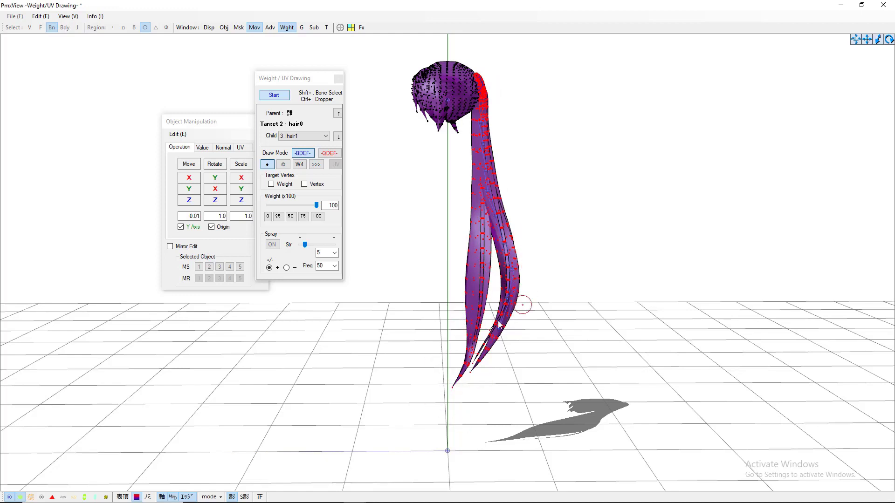
pyautogui.click(275, 96)
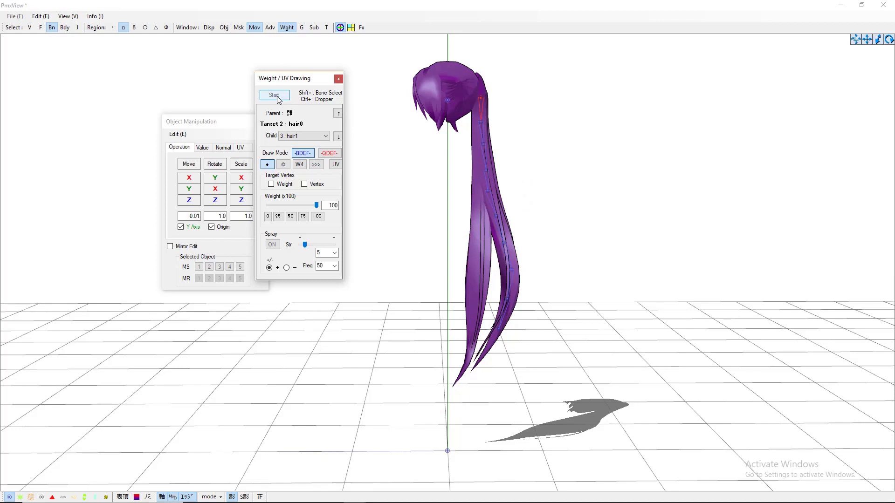
# Paint weight 100 for the hair1 bone on all ponytail vertices from that bone's level down to the tips
pyautogui.click(482, 122)
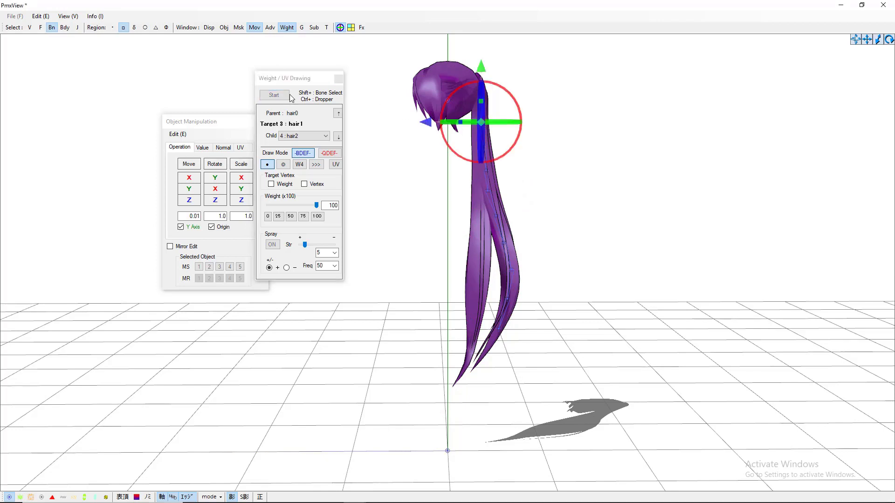
pyautogui.click(275, 96)
pyautogui.moveTo(481, 128)
pyautogui.mouseDown()
pyautogui.moveTo(468, 187)
pyautogui.moveTo(511, 197)
pyautogui.moveTo(421, 252)
pyautogui.moveTo(455, 233)
pyautogui.moveTo(484, 243)
pyautogui.moveTo(479, 392)
pyautogui.moveTo(528, 193)
pyautogui.moveTo(448, 337)
pyautogui.moveTo(449, 416)
pyautogui.mouseUp()
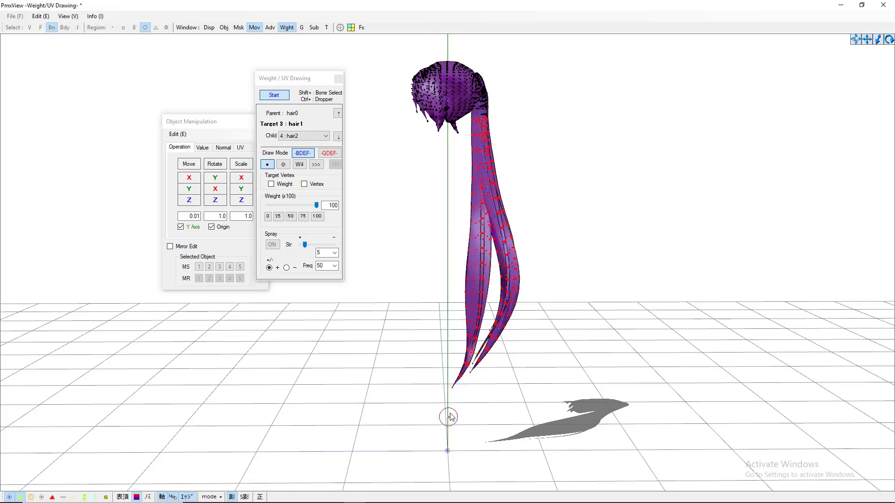
pyautogui.click(273, 95)
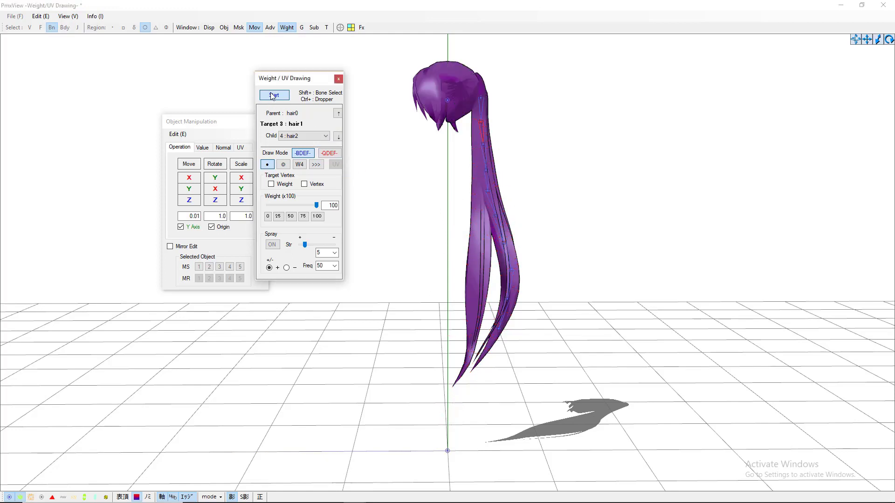
# Paint weight 100 for the hair2 bone on the ponytail from just below hair1's section down to the tips
pyautogui.click(483, 147)
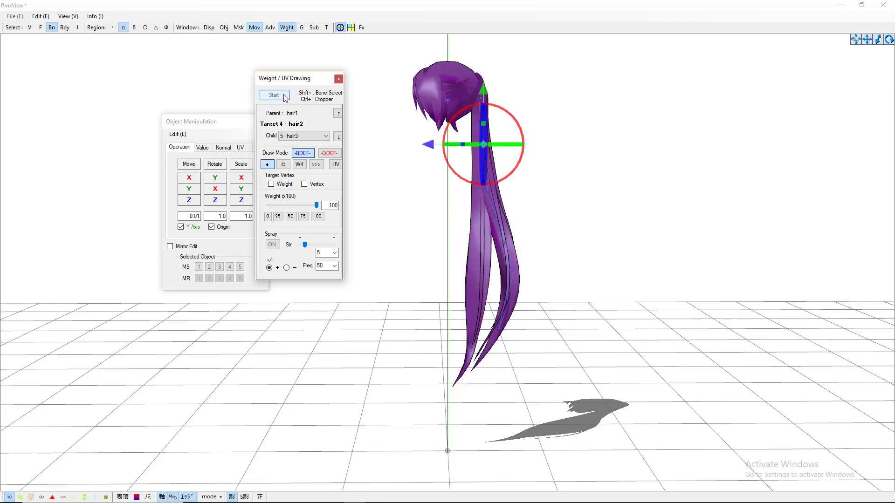
pyautogui.click(285, 96)
pyautogui.moveTo(498, 157)
pyautogui.mouseDown()
pyautogui.moveTo(486, 146)
pyautogui.moveTo(519, 217)
pyautogui.moveTo(513, 261)
pyautogui.moveTo(462, 380)
pyautogui.mouseUp()
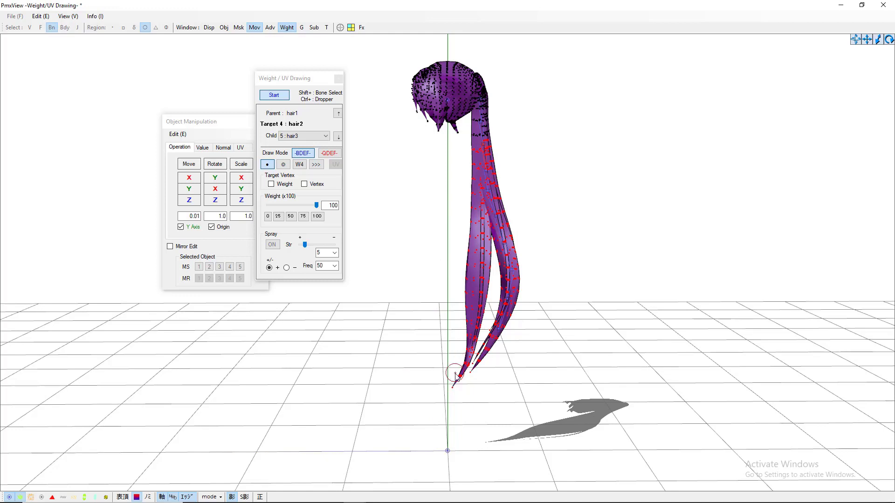
pyautogui.click(277, 96)
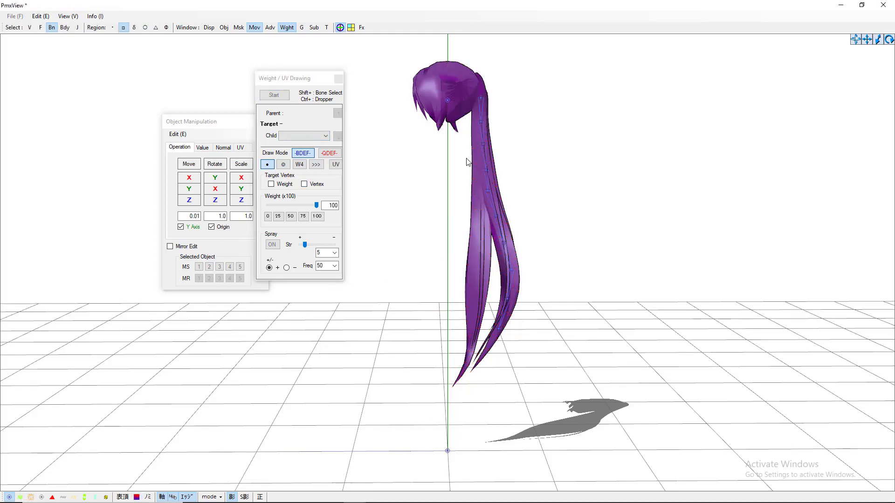
# Paint weight 100 for the hair3 bone on the ponytail from that bone's joint downward across both strands
pyautogui.click(486, 170)
pyautogui.click(274, 95)
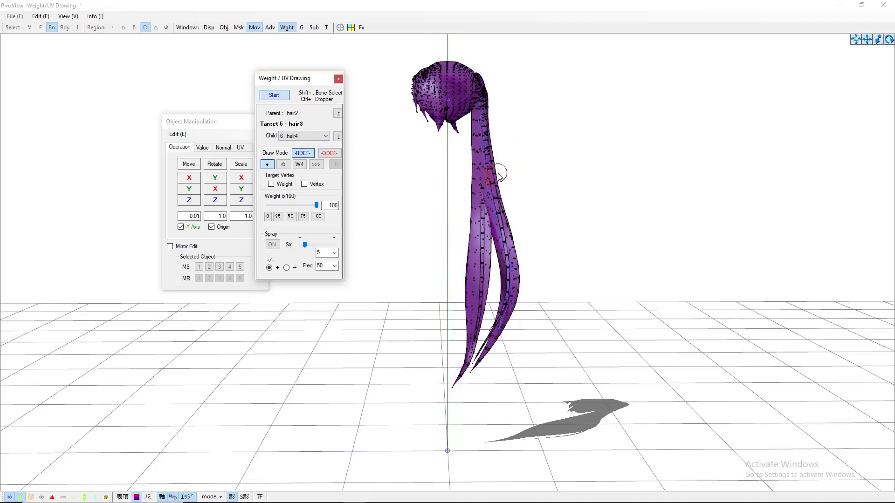
pyautogui.moveTo(485, 178)
pyautogui.mouseDown()
pyautogui.moveTo(511, 178)
pyautogui.moveTo(511, 194)
pyautogui.moveTo(489, 212)
pyautogui.mouseUp()
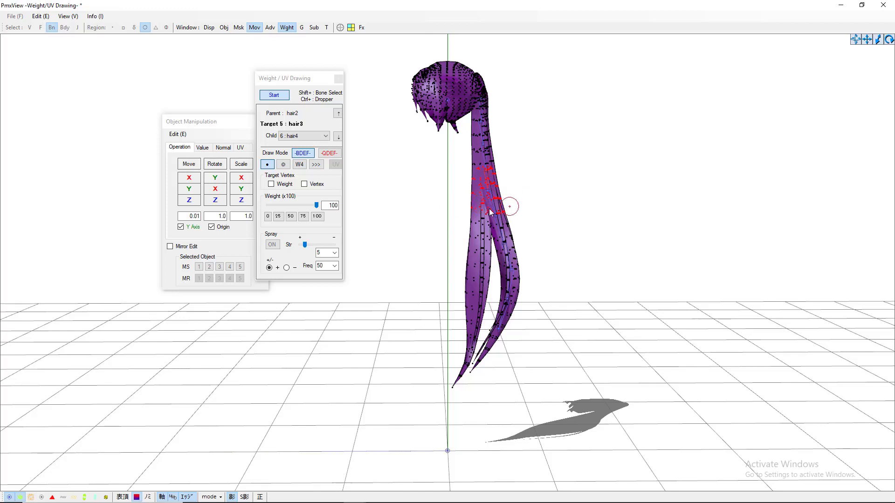
pyautogui.moveTo(451, 248)
pyautogui.mouseDown()
pyautogui.moveTo(430, 299)
pyautogui.moveTo(461, 322)
pyautogui.moveTo(469, 377)
pyautogui.moveTo(459, 345)
pyautogui.moveTo(522, 298)
pyautogui.moveTo(452, 371)
pyautogui.moveTo(518, 300)
pyautogui.moveTo(462, 286)
pyautogui.mouseUp()
pyautogui.click(277, 96)
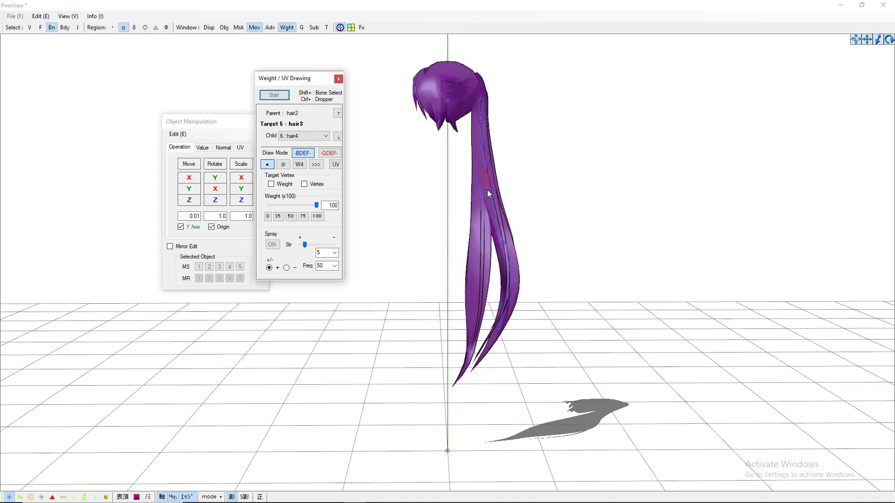
# Paint weight 100 for the hair4 bone from just above where the ponytail splits down to both strand tips
pyautogui.click(488, 189)
pyautogui.click(274, 95)
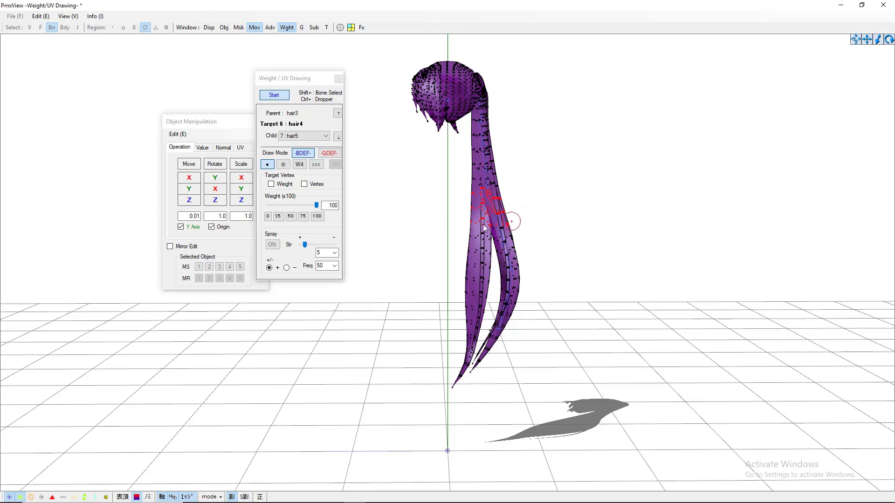
pyautogui.moveTo(483, 224); pyautogui.dragTo(485, 237)
pyautogui.moveTo(468, 283)
pyautogui.mouseDown()
pyautogui.moveTo(466, 310)
pyautogui.moveTo(487, 326)
pyautogui.moveTo(445, 355)
pyautogui.moveTo(511, 359)
pyautogui.mouseUp()
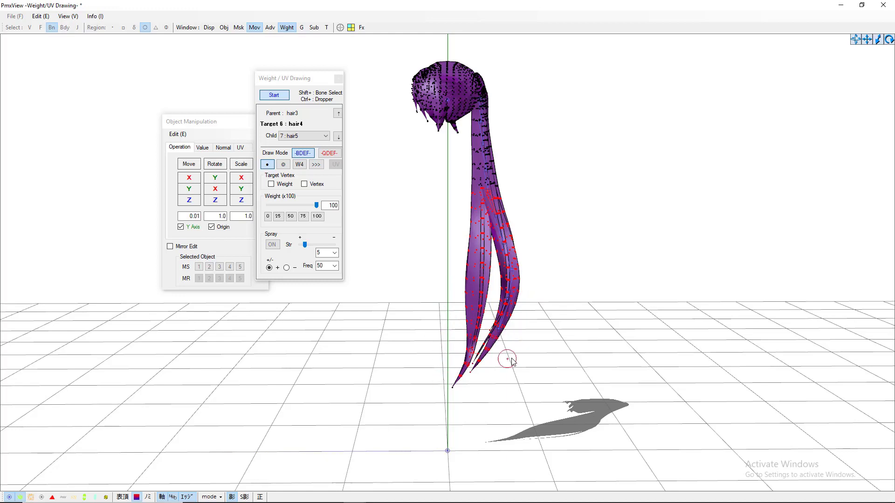
pyautogui.click(274, 95)
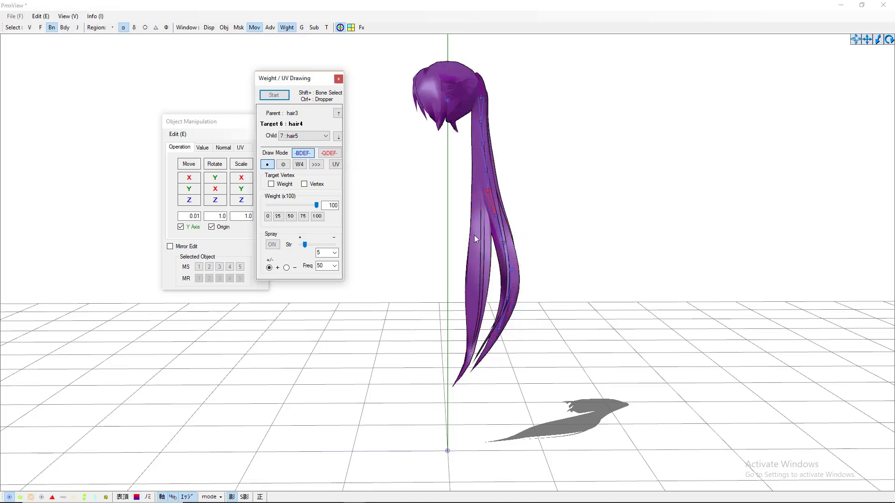
# Paint weight 100 for the hair5 bone on both ponytail strands from the split down to the tips
pyautogui.click(497, 218)
pyautogui.click(274, 97)
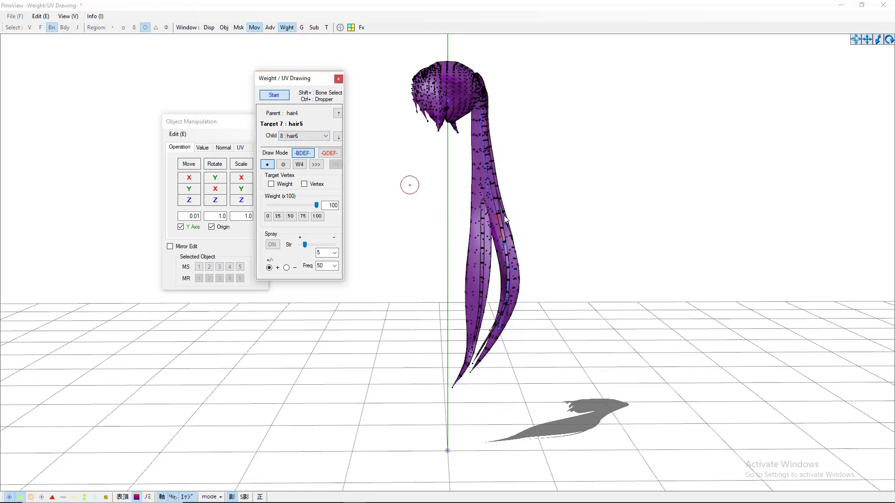
pyautogui.moveTo(514, 219)
pyautogui.mouseDown()
pyautogui.moveTo(485, 222)
pyautogui.moveTo(539, 226)
pyautogui.moveTo(561, 266)
pyautogui.moveTo(429, 281)
pyautogui.moveTo(400, 306)
pyautogui.moveTo(405, 322)
pyautogui.moveTo(533, 323)
pyautogui.moveTo(459, 386)
pyautogui.moveTo(484, 357)
pyautogui.mouseUp()
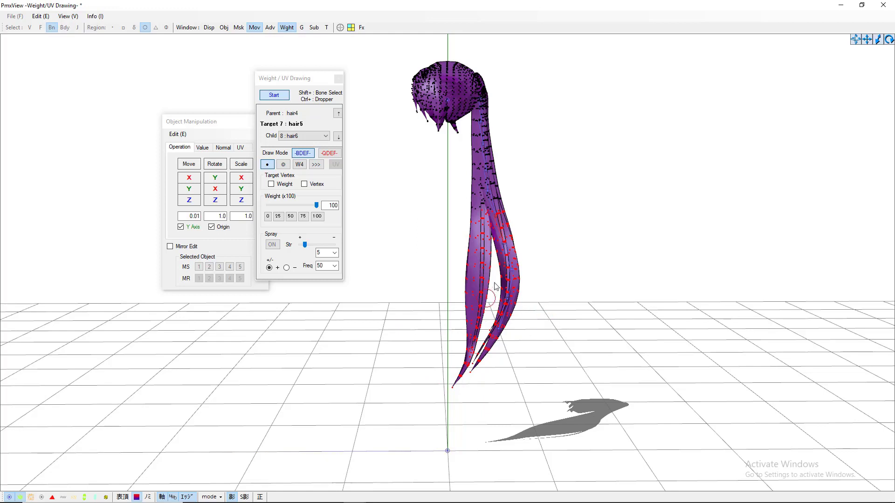
pyautogui.click(273, 95)
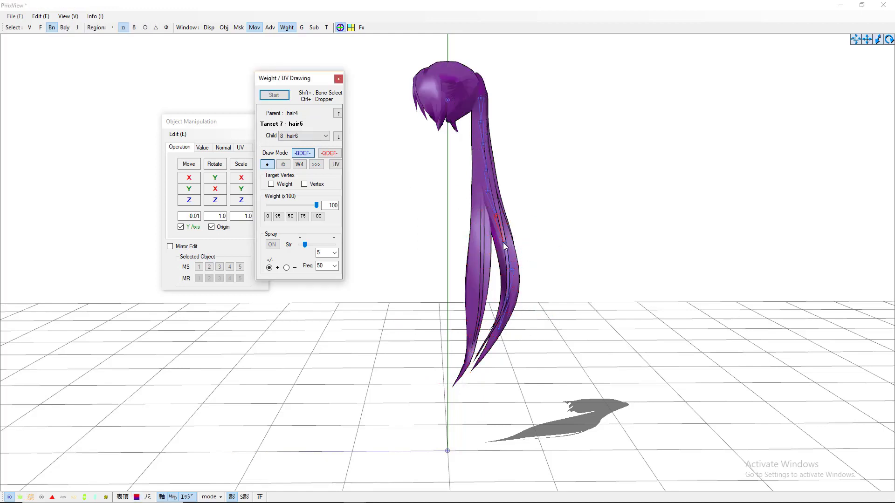
# Paint weight 100 for the hair6 bone on the lower half of both ponytail strands down to the tips
pyautogui.click(504, 245)
pyautogui.click(273, 95)
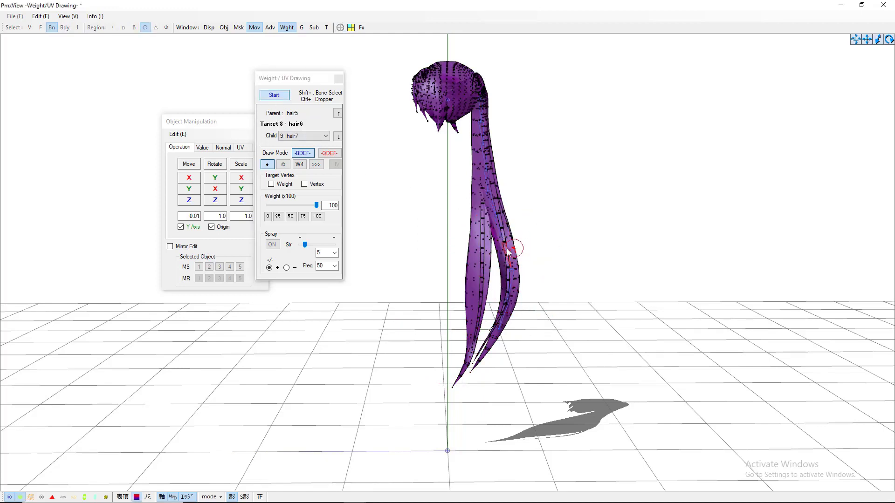
pyautogui.moveTo(490, 262)
pyautogui.mouseDown()
pyautogui.moveTo(567, 266)
pyautogui.moveTo(573, 280)
pyautogui.moveTo(464, 279)
pyautogui.moveTo(543, 303)
pyautogui.moveTo(474, 366)
pyautogui.moveTo(490, 319)
pyautogui.mouseUp()
pyautogui.click(275, 96)
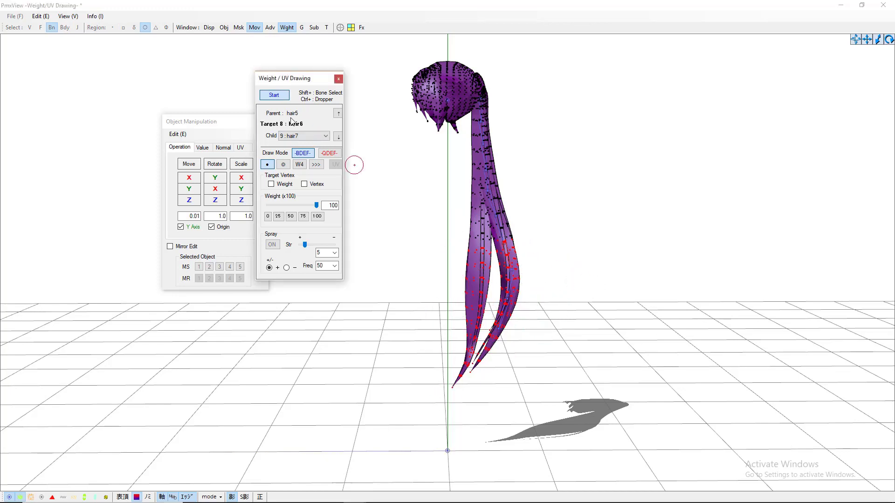
# Paint weight 100 for the hair7 bone from its joint down both ponytail strands to the tips
pyautogui.click(512, 272)
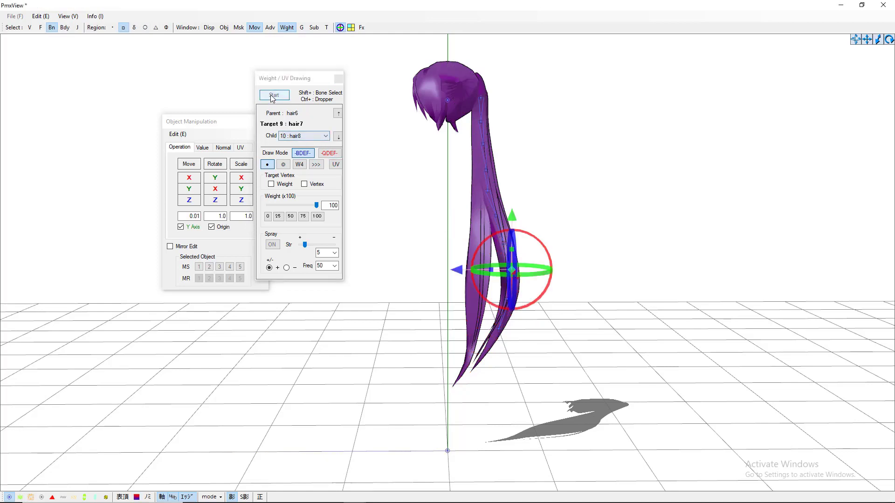
pyautogui.click(275, 96)
pyautogui.moveTo(522, 279)
pyautogui.mouseDown()
pyautogui.moveTo(436, 302)
pyautogui.moveTo(560, 323)
pyautogui.mouseUp()
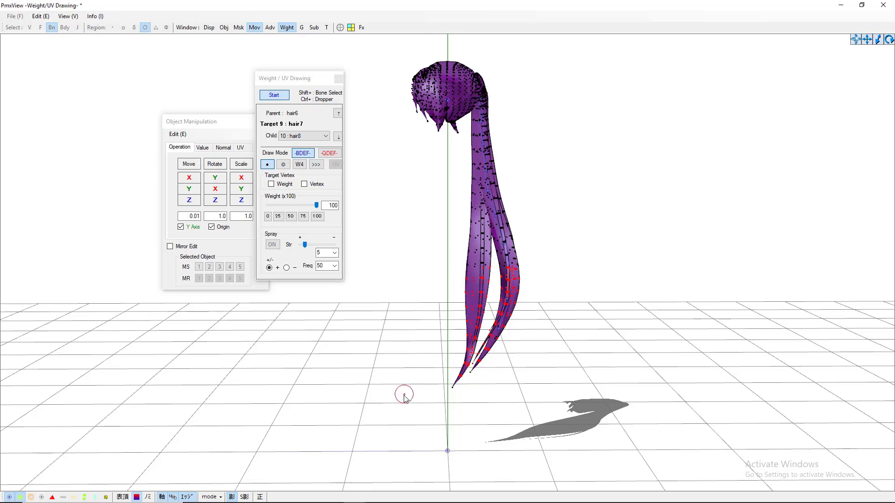
pyautogui.moveTo(404, 393)
pyautogui.mouseDown()
pyautogui.moveTo(513, 320)
pyautogui.moveTo(475, 289)
pyautogui.moveTo(533, 273)
pyautogui.moveTo(459, 275)
pyautogui.moveTo(439, 306)
pyautogui.moveTo(481, 369)
pyautogui.mouseUp()
pyautogui.click(278, 96)
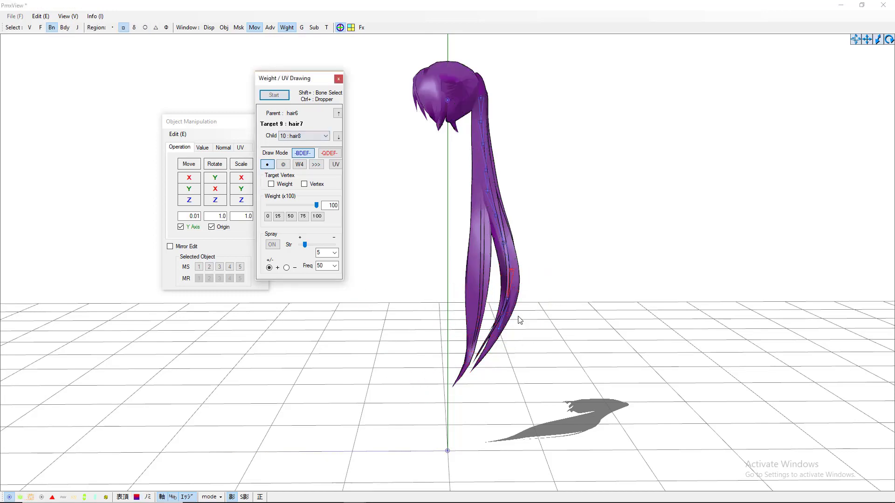
# Paint weight 100 for the hair8 bone on the lower third of both ponytail strands down to the tips
pyautogui.click(505, 297)
pyautogui.click(274, 95)
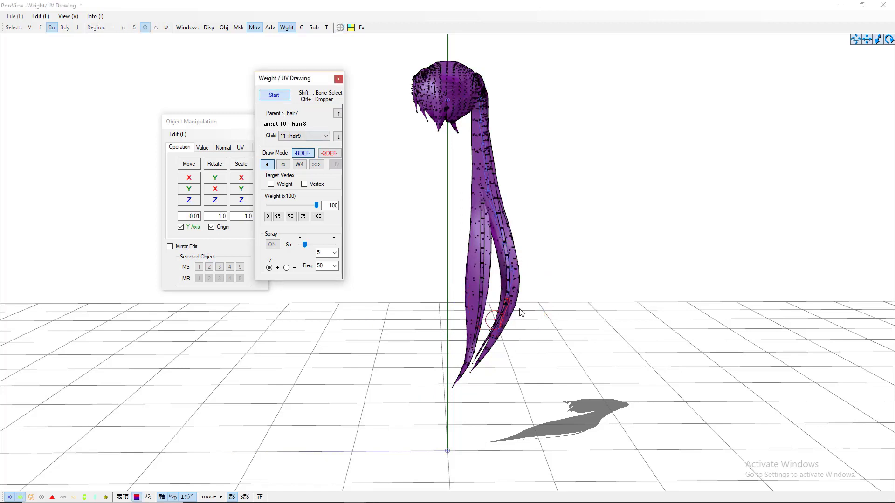
pyautogui.moveTo(524, 331)
pyautogui.mouseDown()
pyautogui.moveTo(493, 358)
pyautogui.moveTo(486, 331)
pyautogui.moveTo(527, 318)
pyautogui.moveTo(512, 347)
pyautogui.mouseUp()
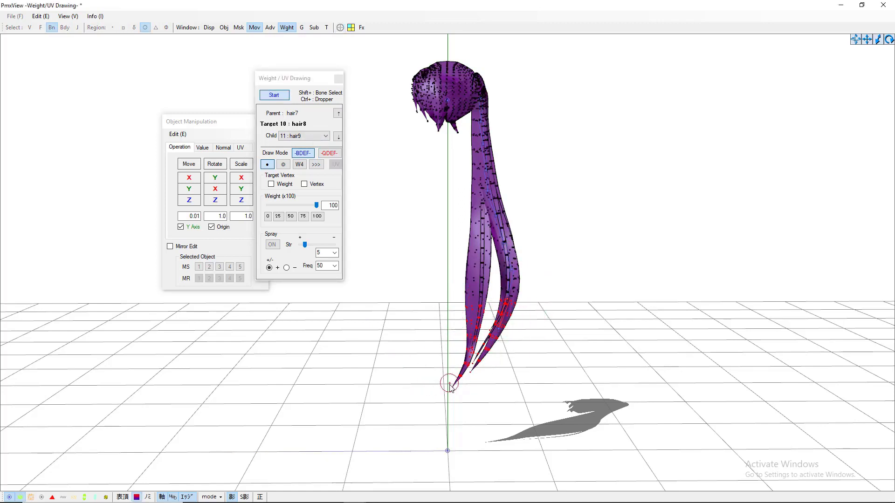
pyautogui.click(271, 96)
# Paint weight 100 for the hair9 bone on both strand ends, and finish weight drawing
pyautogui.click(499, 329)
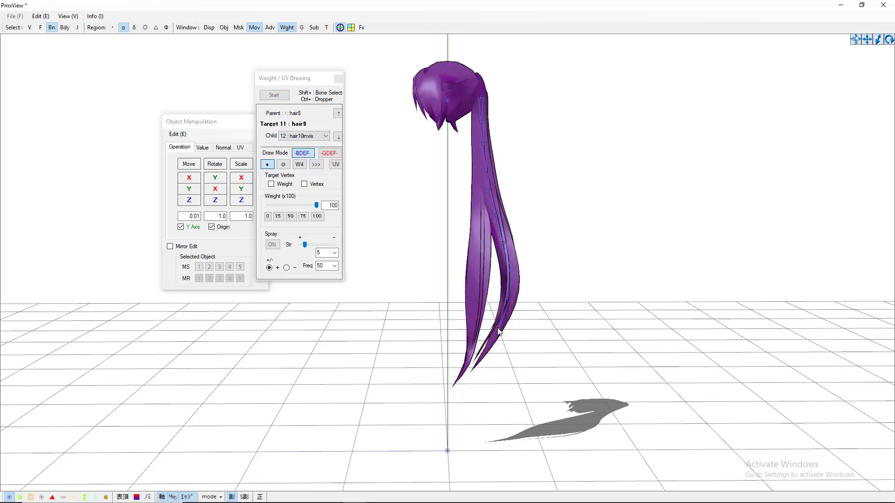
pyautogui.click(273, 95)
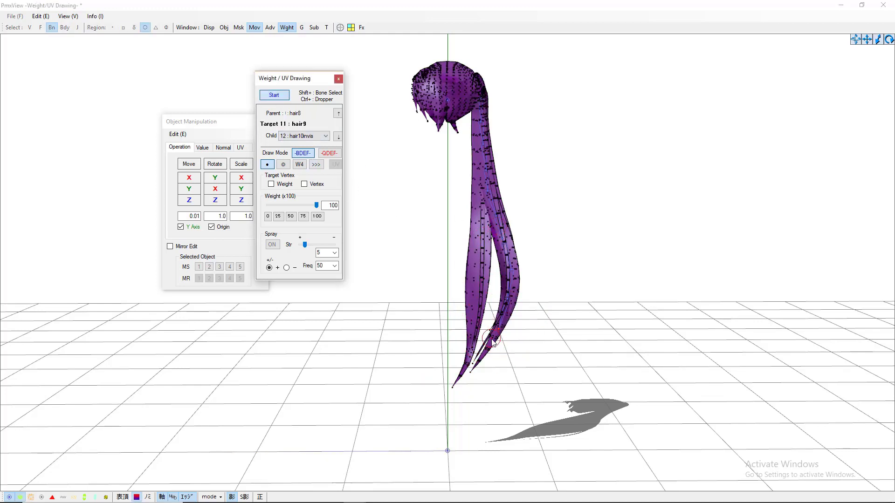
pyautogui.moveTo(505, 340)
pyautogui.mouseDown()
pyautogui.moveTo(513, 340)
pyautogui.moveTo(507, 374)
pyautogui.mouseUp()
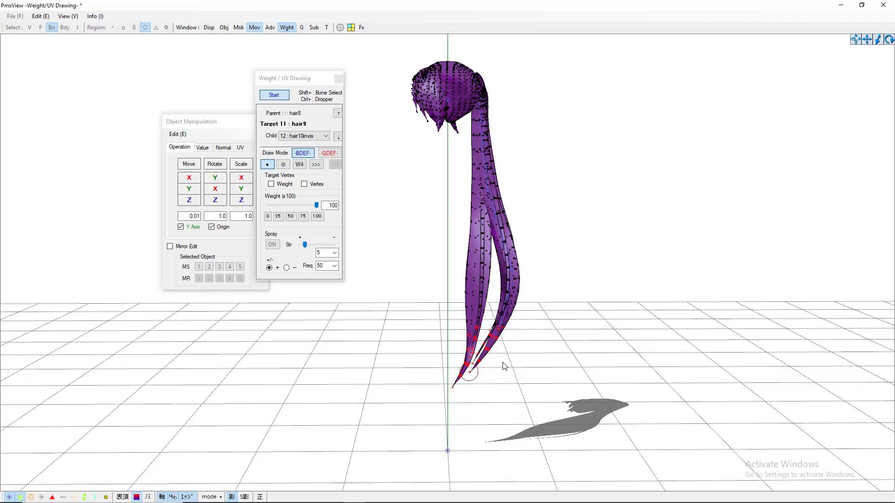
pyautogui.click(274, 96)
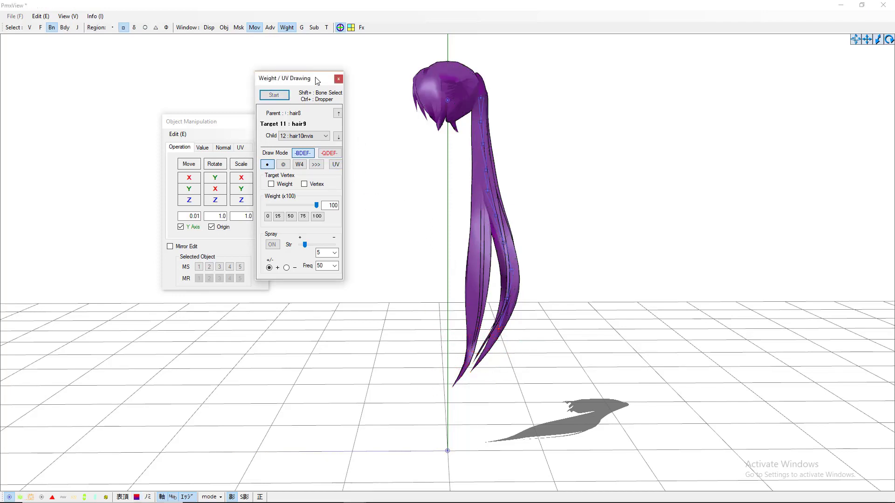
pyautogui.click(339, 80)
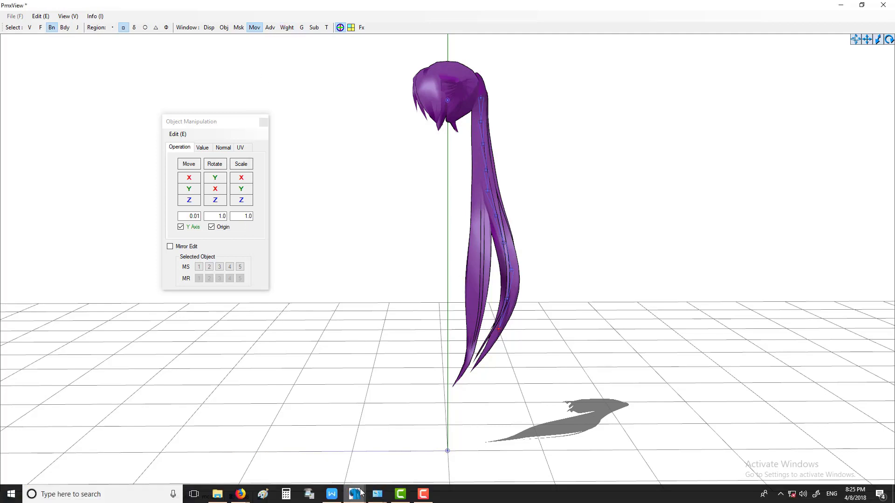
# Check the notes in Writer, and create bodies with joints for all ponytail bones from hair0 to hair9
pyautogui.click(331, 493)
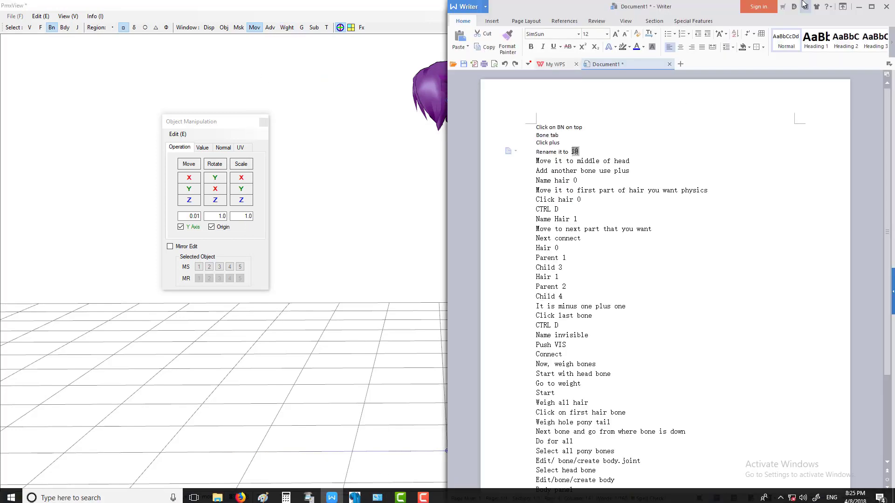
pyautogui.scroll(-2, 661, 346)
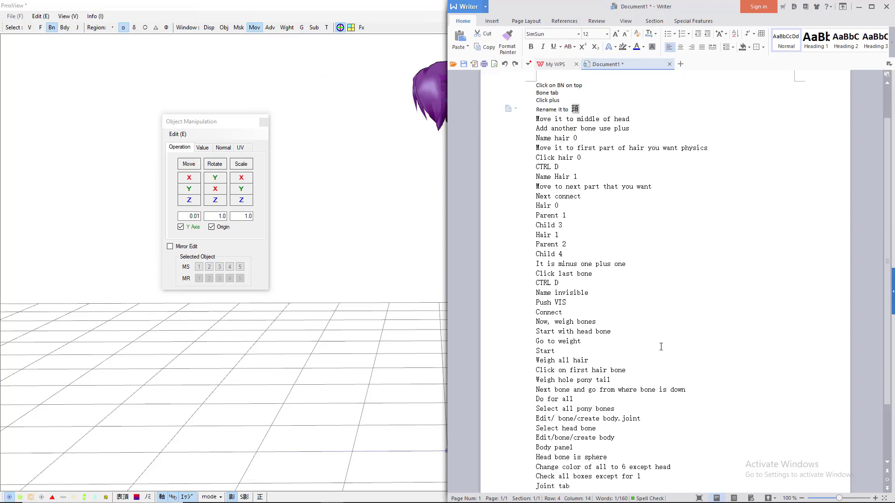
pyautogui.click(858, 7)
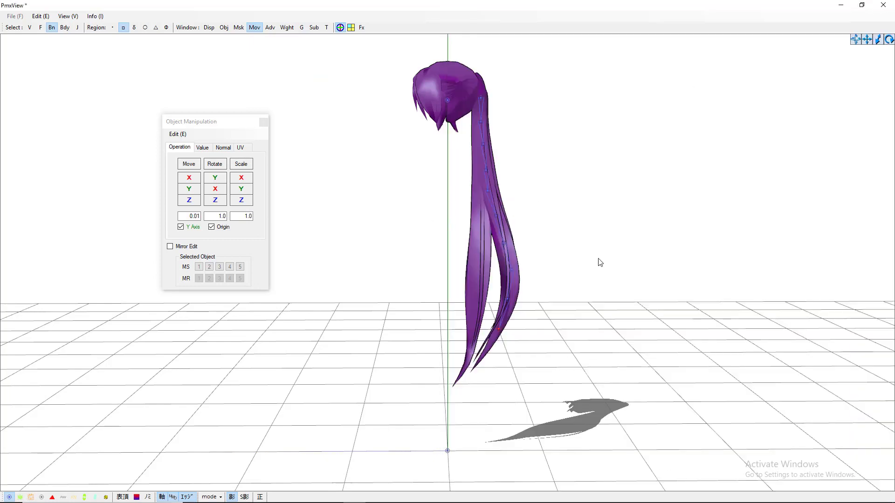
pyautogui.moveTo(575, 66); pyautogui.dragTo(462, 475)
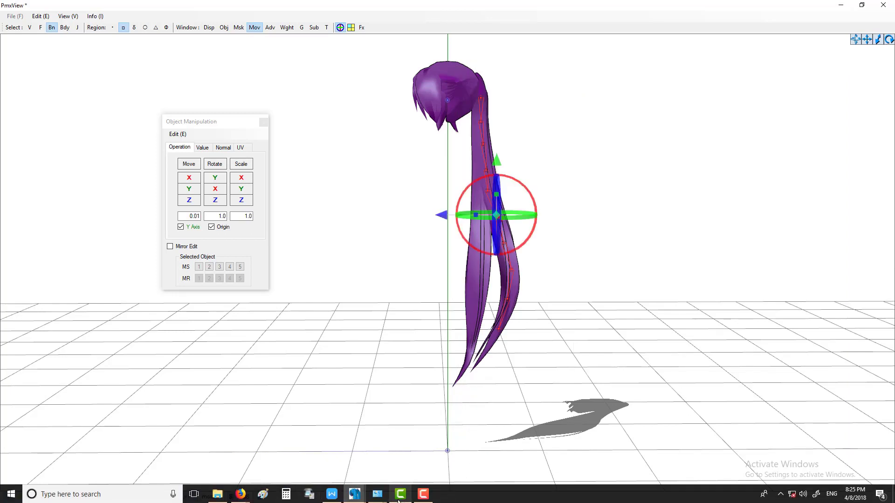
pyautogui.click(422, 494)
pyautogui.click(853, 466)
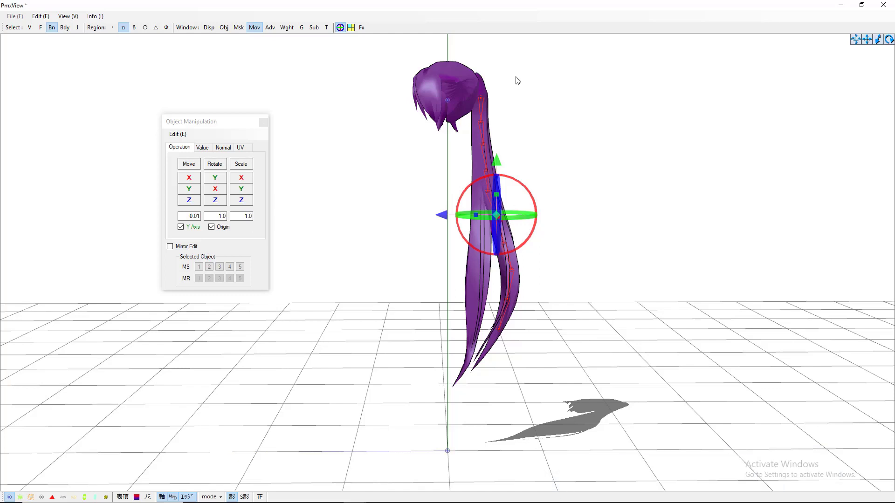
pyautogui.click(37, 19)
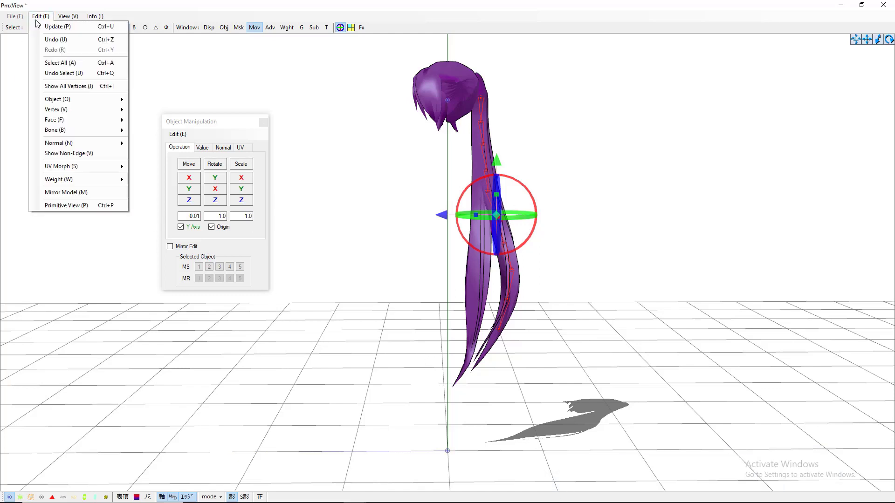
pyautogui.moveTo(66, 131)
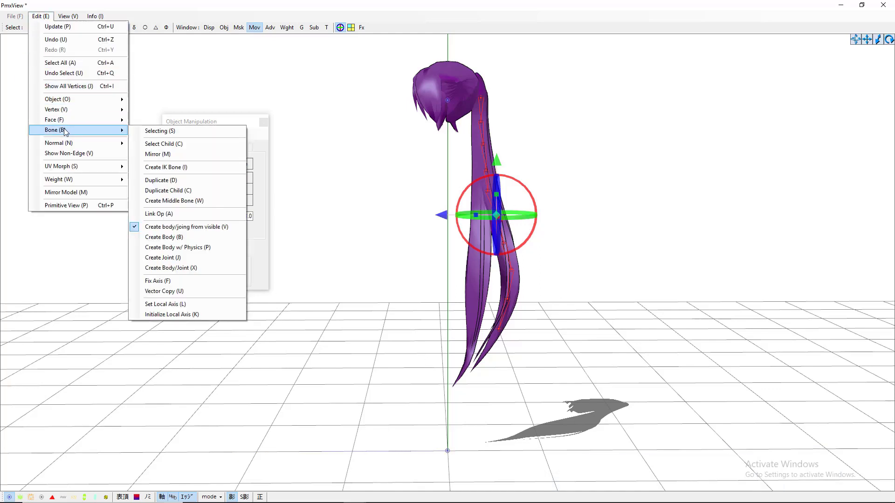
pyautogui.click(189, 268)
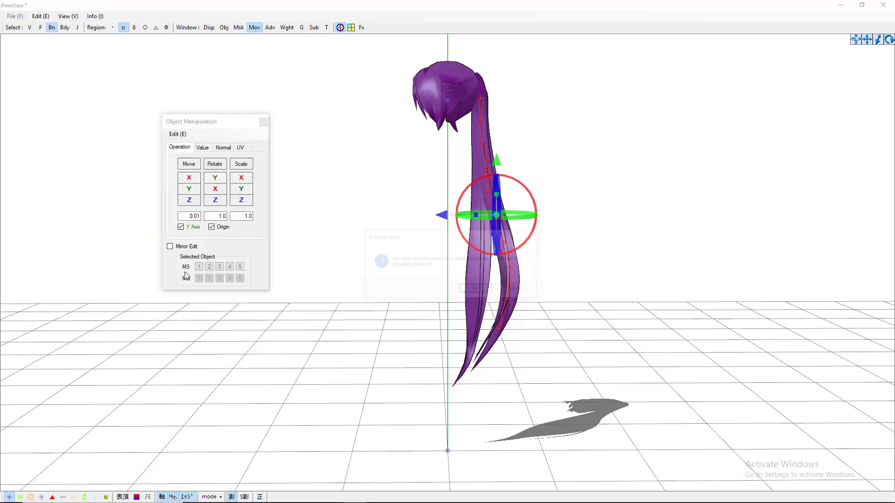
pyautogui.click(478, 290)
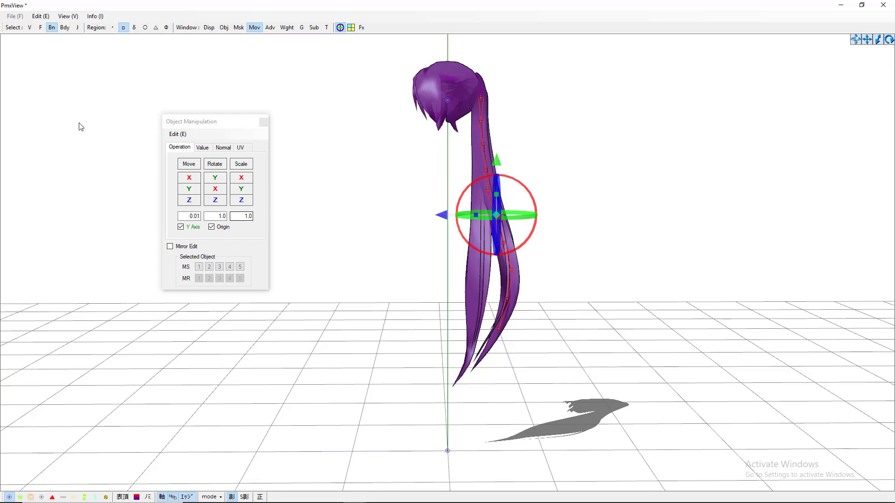
# Show the bodies and joints in the view, and create a body without a joint on the head bone
pyautogui.click(65, 27)
pyautogui.click(78, 27)
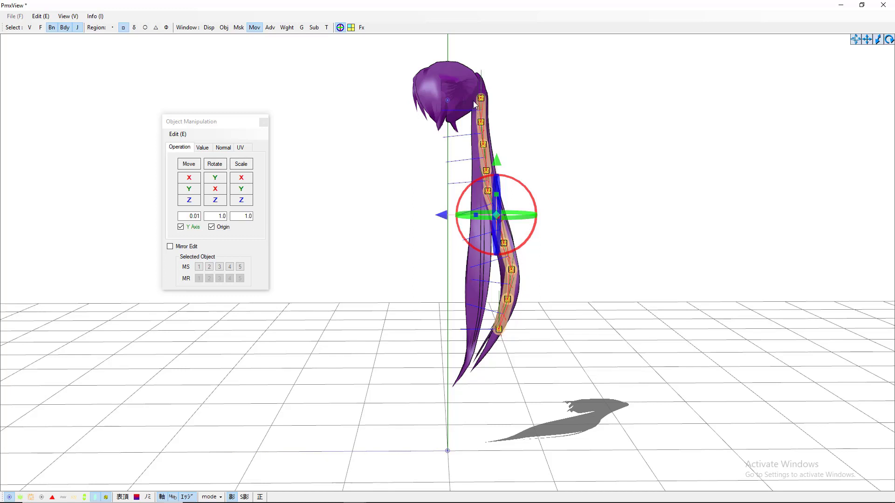
pyautogui.click(448, 100)
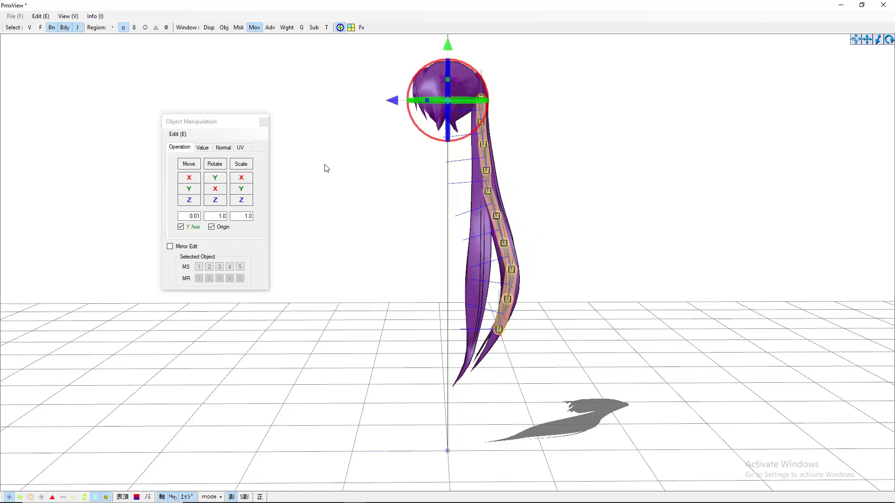
pyautogui.click(42, 16)
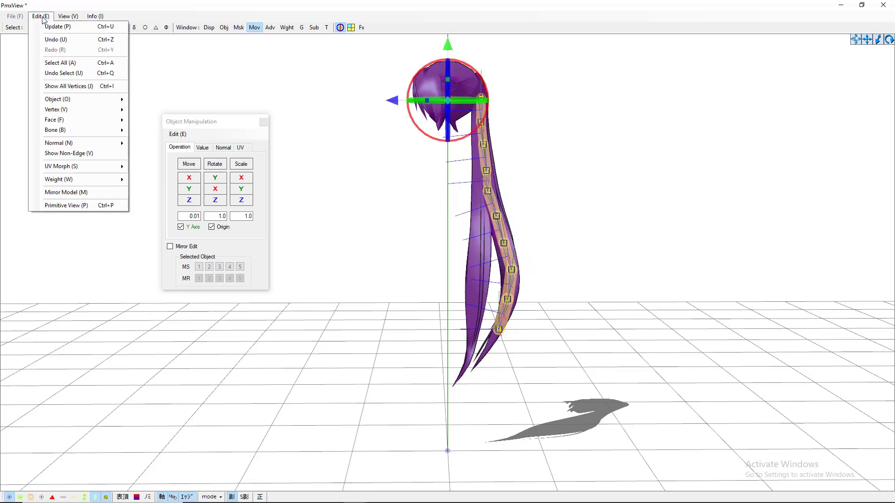
pyautogui.moveTo(66, 132)
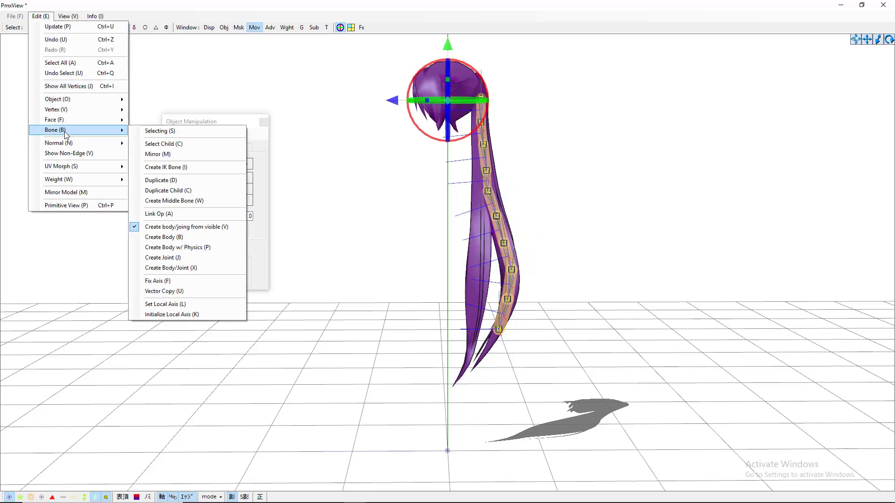
pyautogui.click(169, 239)
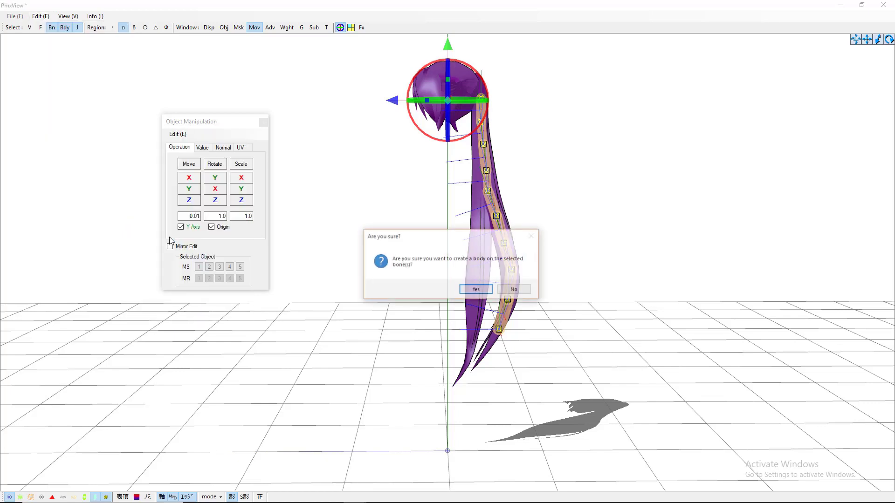
pyautogui.click(476, 290)
pyautogui.click(438, 148)
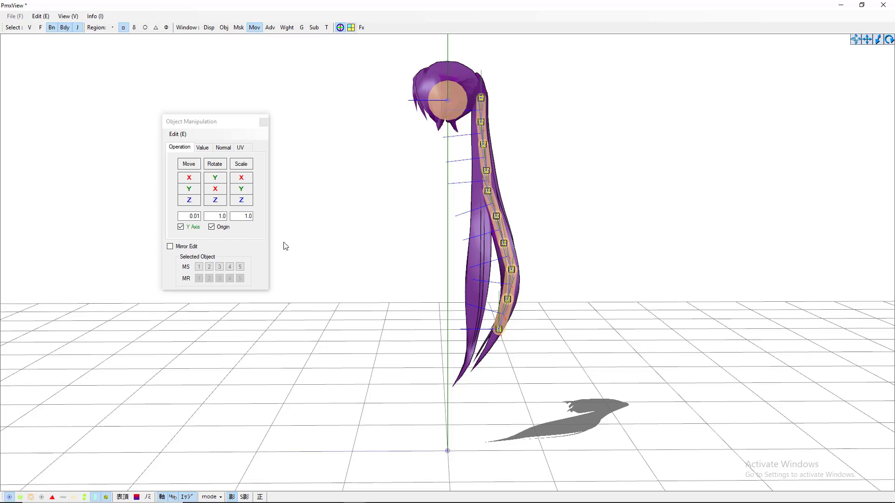
# In the Pmx Editor window, move the head body up to the first place in the body list, above hair0
pyautogui.moveTo(361, 499)
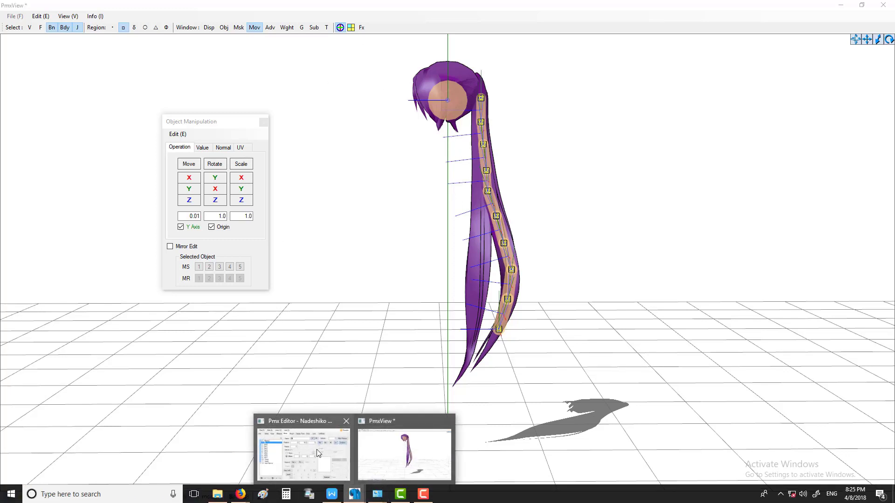
pyautogui.click(303, 449)
pyautogui.moveTo(615, 111); pyautogui.dragTo(618, 110)
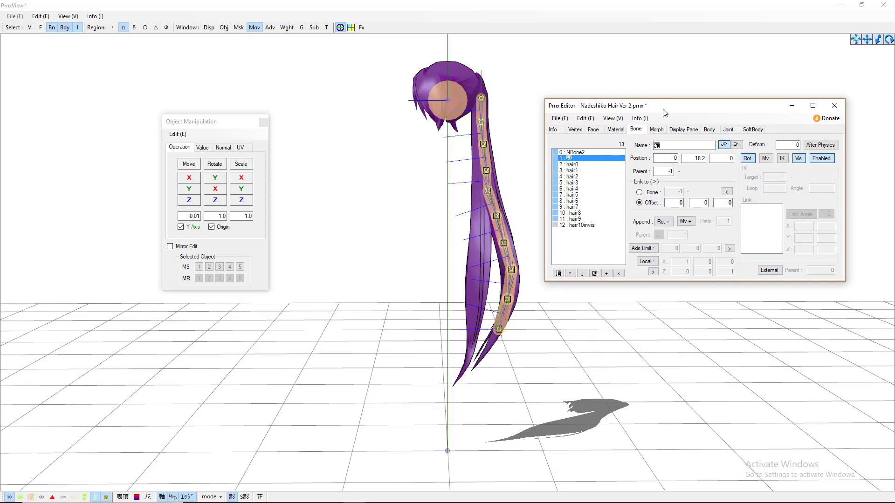
pyautogui.click(709, 130)
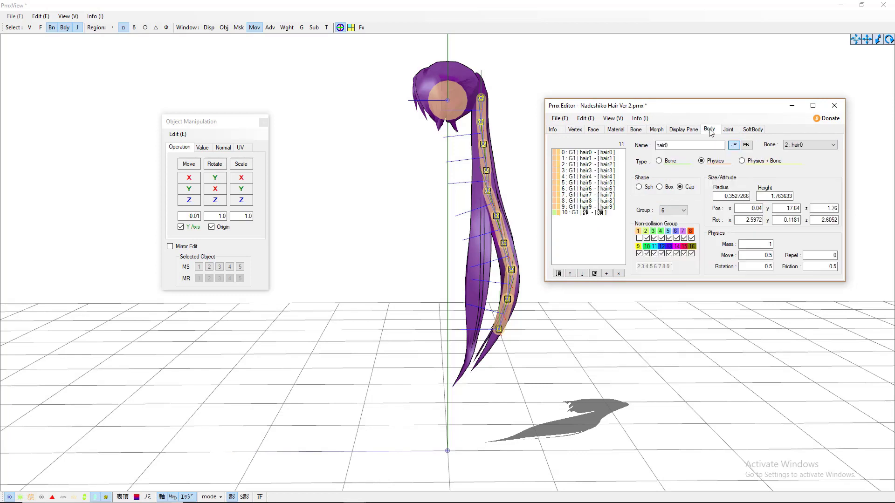
pyautogui.click(583, 212)
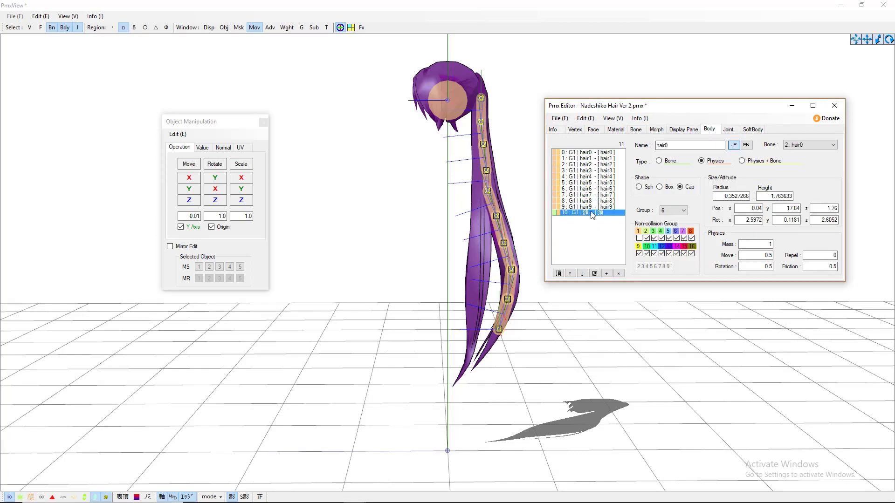
pyautogui.click(570, 274)
pyautogui.click(570, 273)
pyautogui.click(570, 273)
pyautogui.click(569, 273)
pyautogui.click(569, 274)
pyautogui.click(570, 273)
pyautogui.click(569, 274)
pyautogui.click(570, 274)
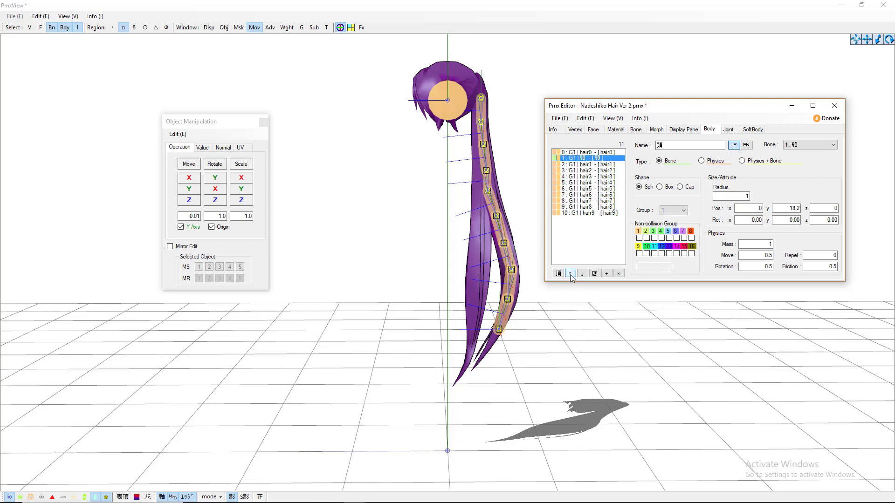
pyautogui.click(570, 274)
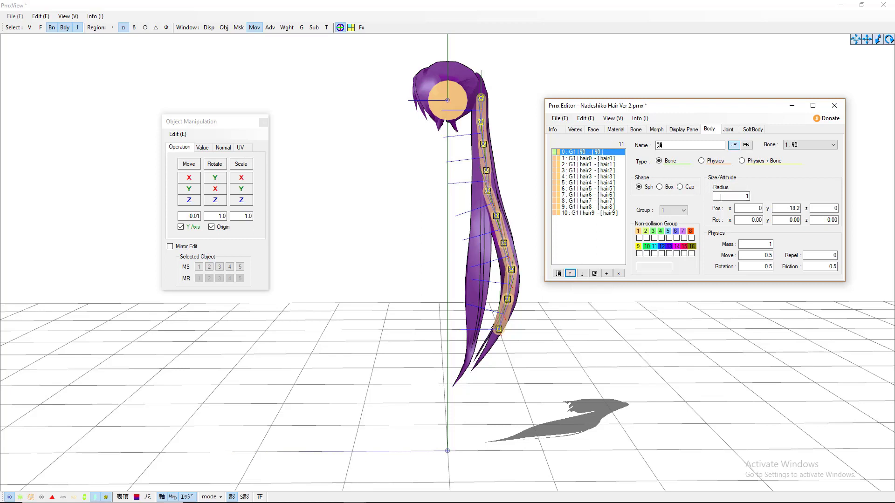
# Set the head body's radius to 1.2, compare the box and capsule shapes, and keep it a sphere
pyautogui.moveTo(744, 197); pyautogui.dragTo(761, 201)
pyautogui.write('.2')
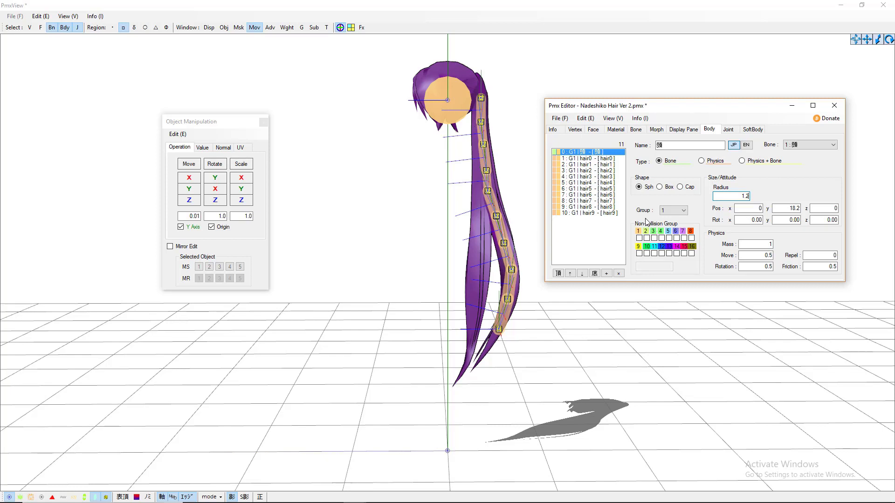
pyautogui.click(659, 188)
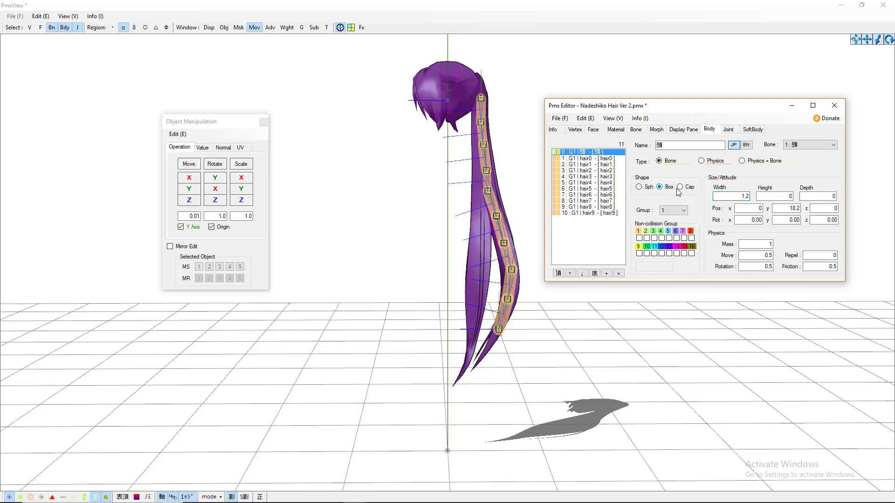
pyautogui.click(680, 187)
pyautogui.click(639, 187)
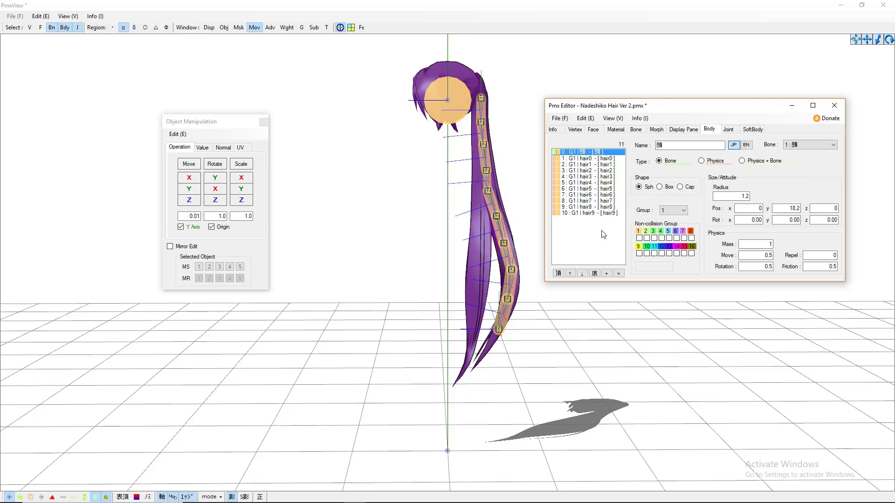
# Assign the bodies hair0 to hair9 to collision group 6, leaving out the head body
pyautogui.click(587, 159)
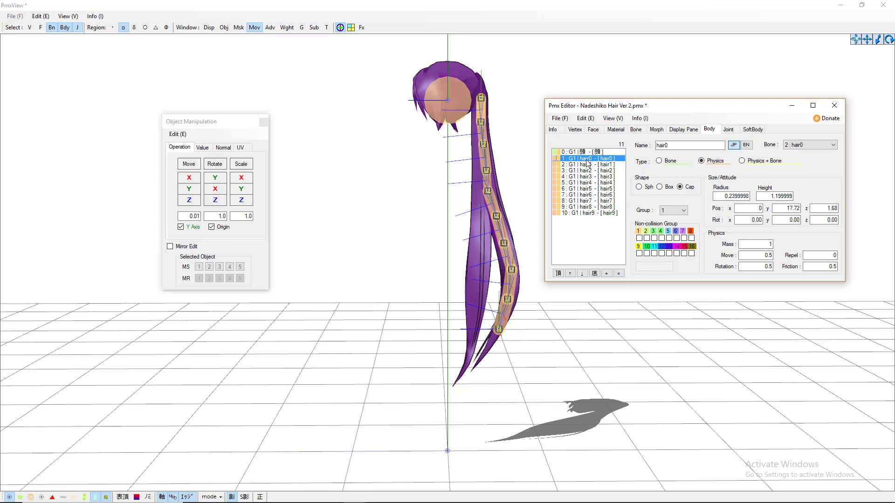
pyautogui.moveTo(589, 206)
pyautogui.keyDown('shift'); pyautogui.mouseDown()
pyautogui.moveTo(583, 171)
pyautogui.moveTo(586, 218)
pyautogui.mouseUp(); pyautogui.keyUp('shift')
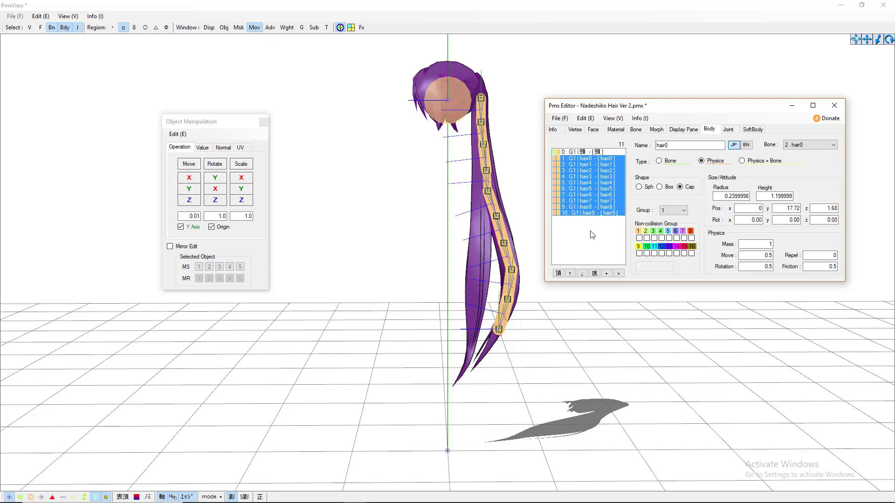
pyautogui.click(674, 213)
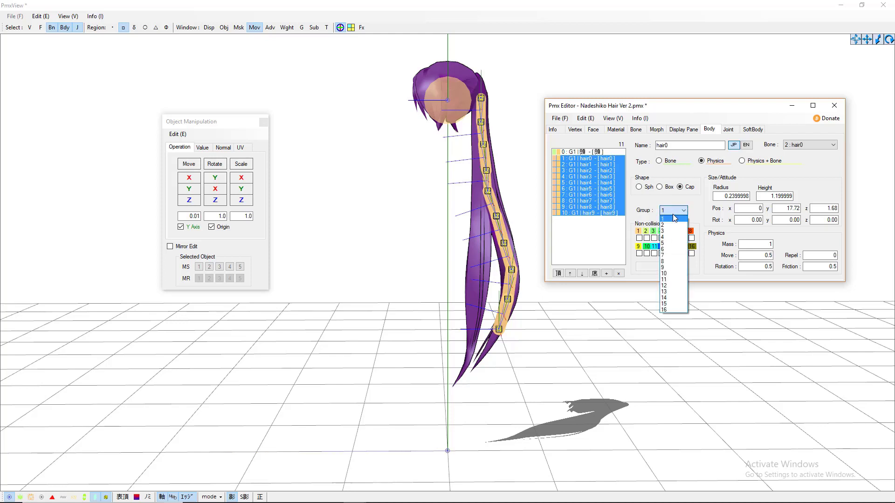
pyautogui.click(670, 249)
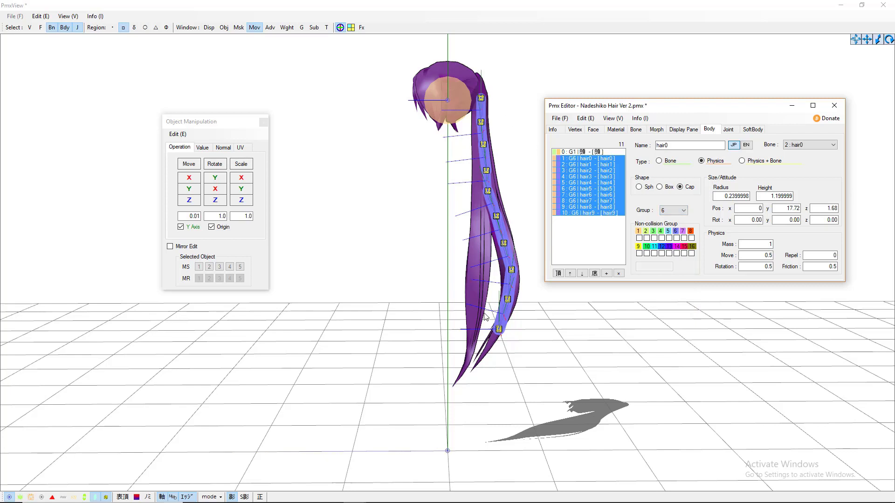
# Mark groups 2 to 16 as non-collision groups for the selected hair bodies, leaving group 1 unmarked
pyautogui.click(661, 238)
pyautogui.click(654, 238)
pyautogui.click(646, 239)
pyautogui.click(669, 239)
pyautogui.click(676, 237)
pyautogui.click(683, 238)
pyautogui.click(691, 238)
pyautogui.click(691, 253)
pyautogui.click(684, 253)
pyautogui.click(676, 253)
pyautogui.click(669, 253)
pyautogui.click(661, 253)
pyautogui.click(653, 253)
pyautogui.click(646, 253)
pyautogui.click(638, 253)
# Connect the hair0 joint by assigning the head body (頭) as Body A and hair0 as Body B
pyautogui.click(728, 130)
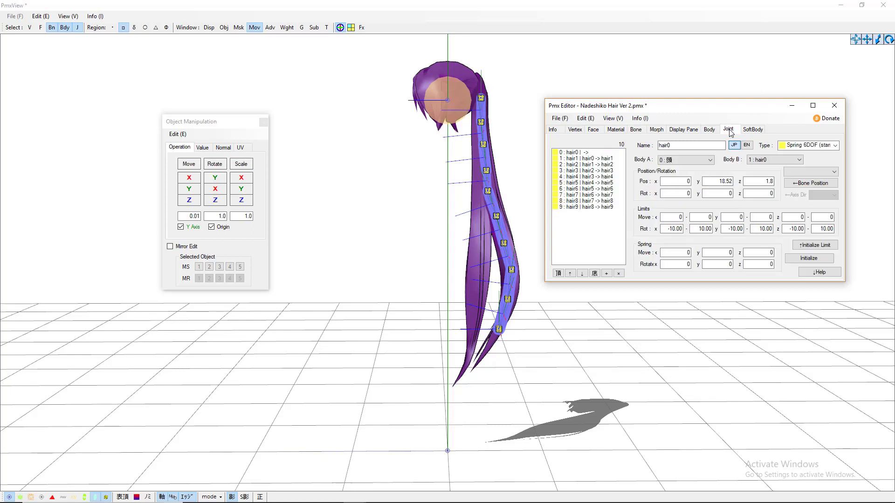
pyautogui.click(580, 154)
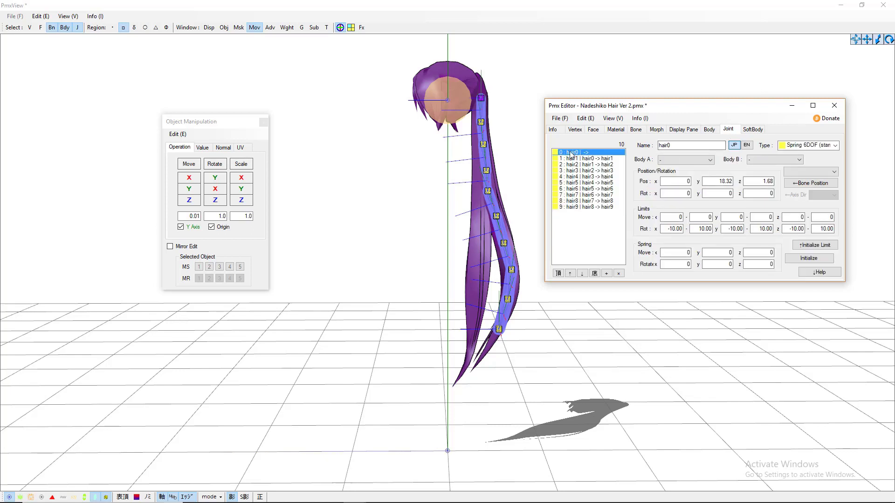
pyautogui.click(686, 159)
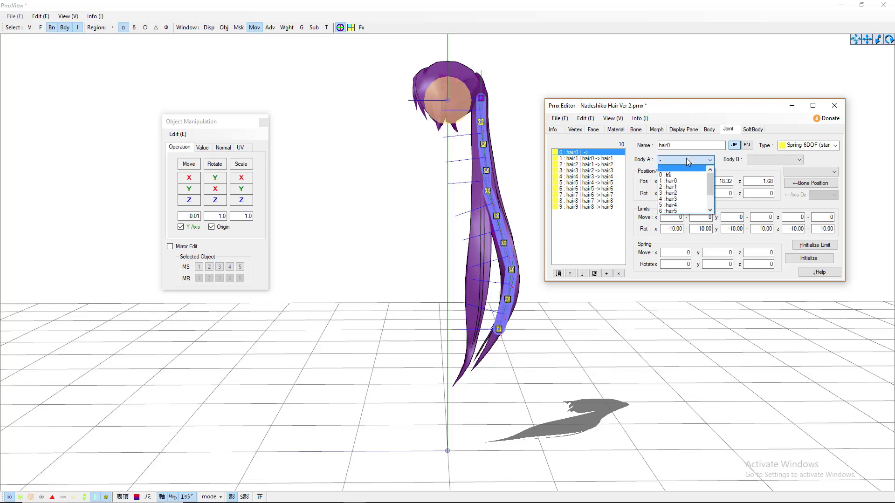
pyautogui.click(669, 175)
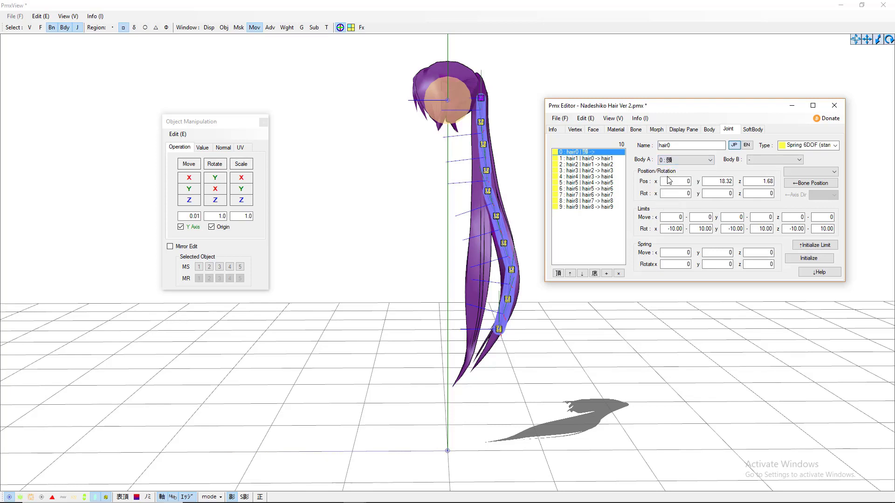
pyautogui.click(765, 160)
pyautogui.click(759, 181)
# Go through the joints below hair0 to check their Body A and Body B links, and reselect the hair0 joint
pyautogui.click(600, 159)
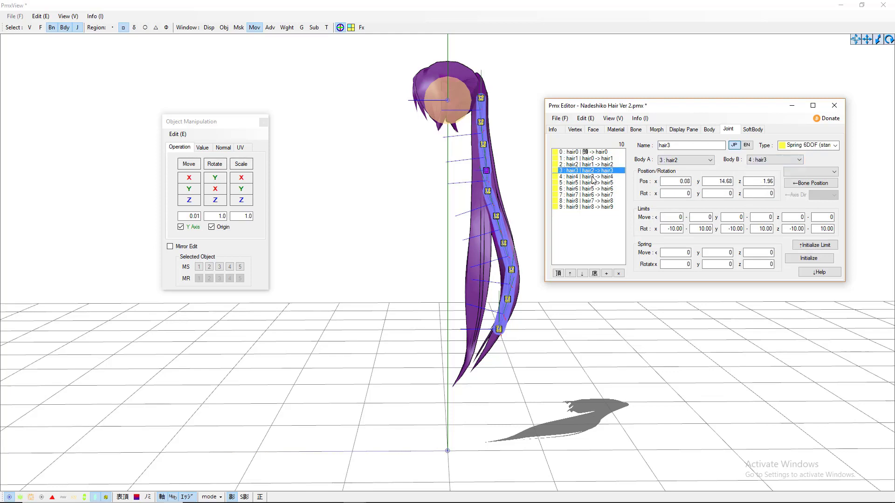
pyautogui.press('Down')
pyautogui.press('Down')
pyautogui.press('Down')
pyautogui.press('Down')
pyautogui.press('Down')
pyautogui.press('Down')
pyautogui.press('Down')
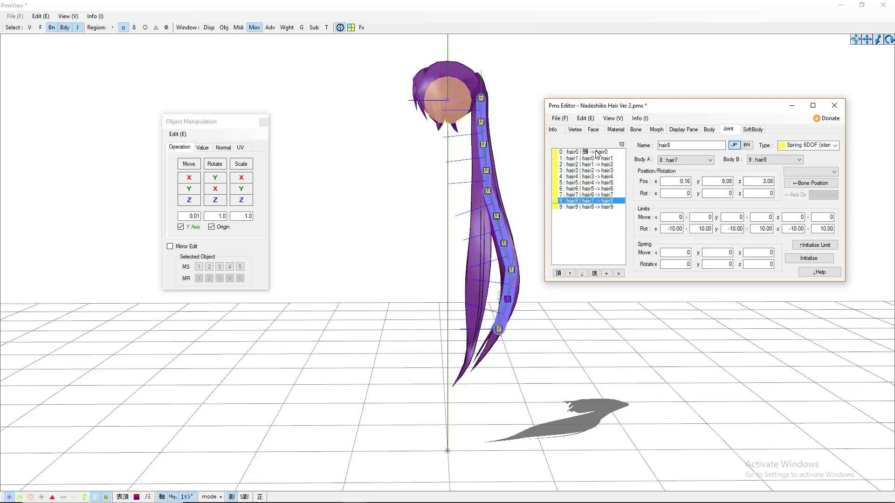
pyautogui.click(597, 154)
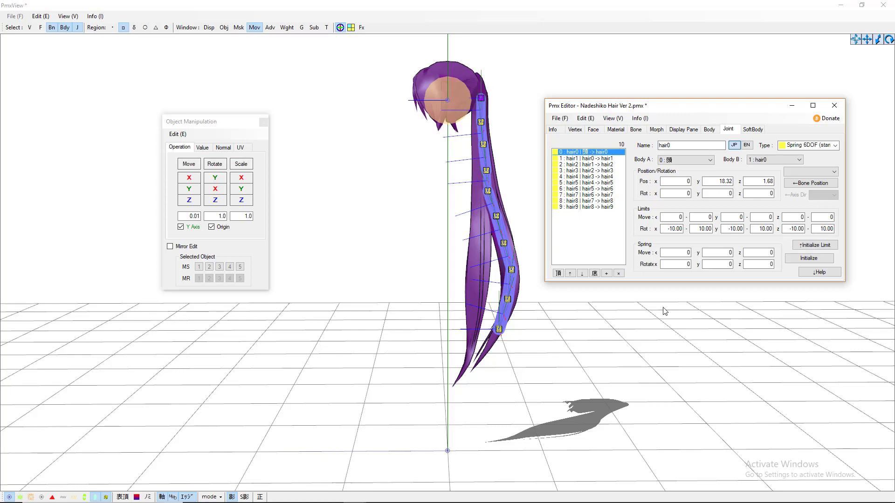
# Open the Transform View for the hair model and bring its window to the front
pyautogui.moveTo(451, 468)
pyautogui.click(326, 27)
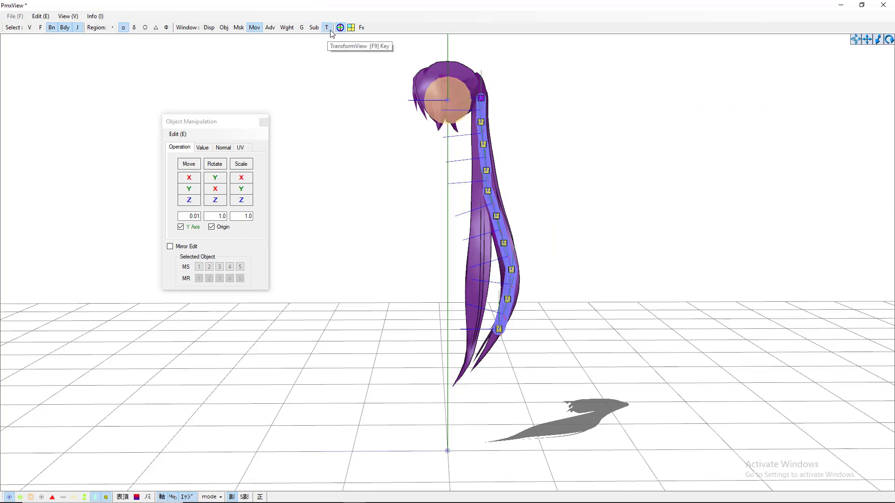
pyautogui.moveTo(385, 500)
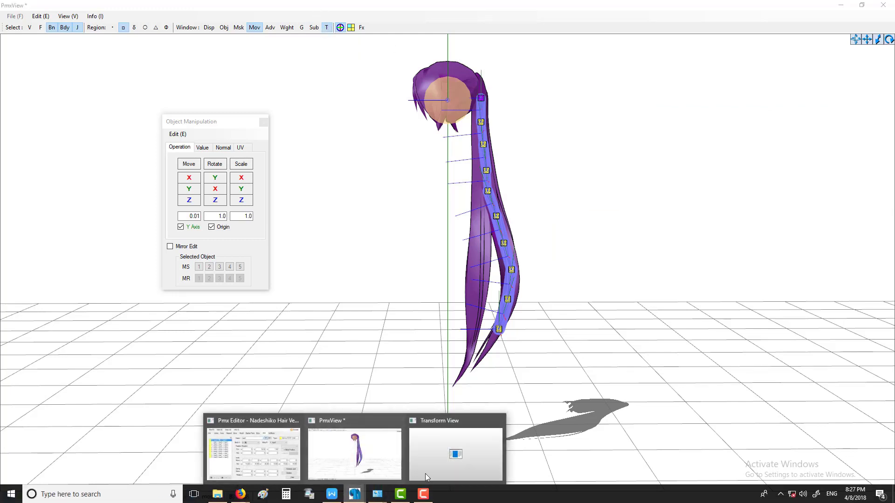
pyautogui.click(442, 472)
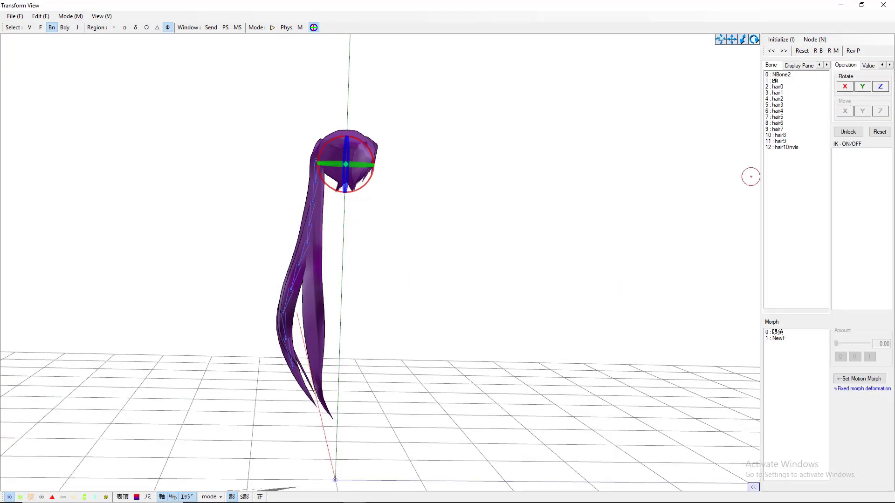
# Start physics playback in the Transform View and rotate the head bone about its axes to test how the ponytail swings
pyautogui.moveTo(754, 40); pyautogui.dragTo(749, 42)
pyautogui.moveTo(754, 40); pyautogui.dragTo(754, 212)
pyautogui.moveTo(750, 176); pyautogui.dragTo(662, 180, button='right')
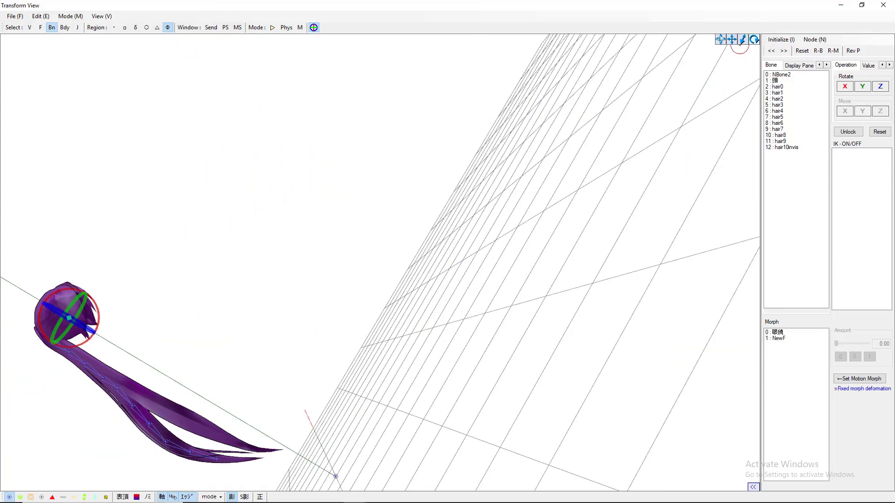
pyautogui.moveTo(420, 210)
pyautogui.mouseDown(button='right')
pyautogui.moveTo(396, 252)
pyautogui.moveTo(410, 326)
pyautogui.moveTo(447, 322)
pyautogui.moveTo(494, 289)
pyautogui.moveTo(442, 200)
pyautogui.moveTo(485, 223)
pyautogui.moveTo(475, 214)
pyautogui.moveTo(499, 307)
pyautogui.moveTo(492, 310)
pyautogui.moveTo(466, 242)
pyautogui.moveTo(419, 208)
pyautogui.mouseUp(button='right')
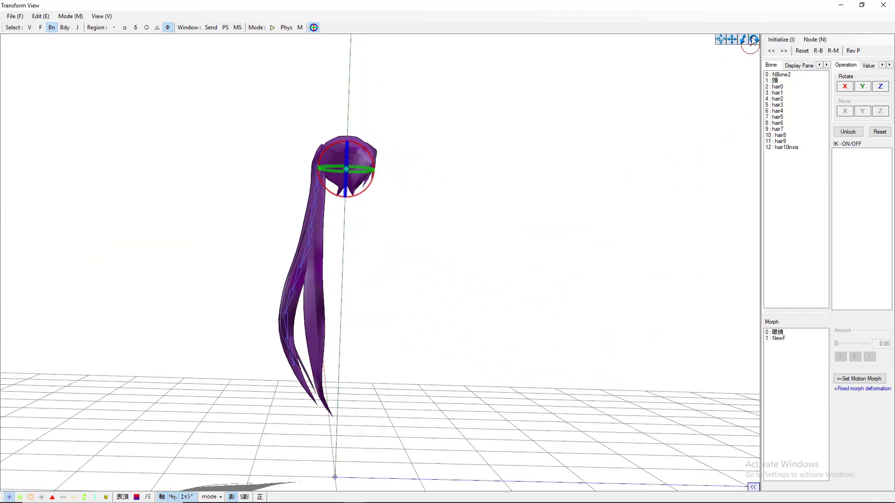
pyautogui.click(273, 29)
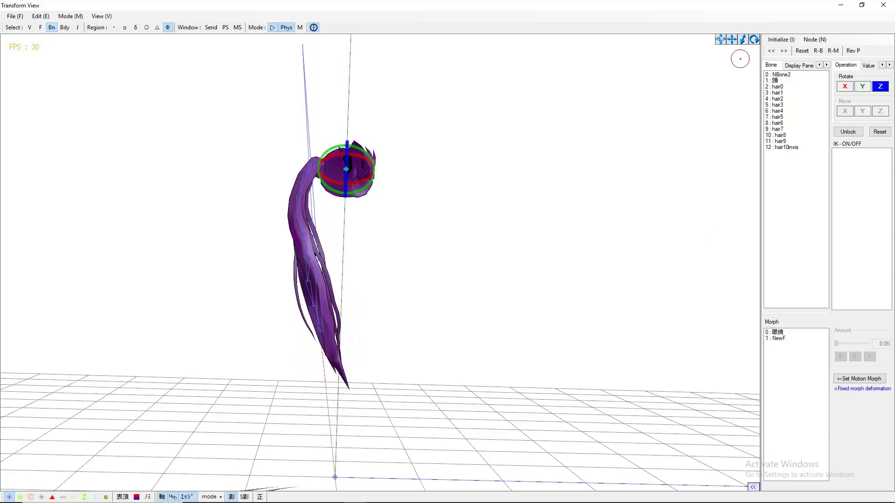
pyautogui.moveTo(845, 87)
pyautogui.mouseDown()
pyautogui.moveTo(845, 126)
pyautogui.moveTo(844, 99)
pyautogui.mouseUp()
pyautogui.moveTo(862, 86); pyautogui.dragTo(876, 86)
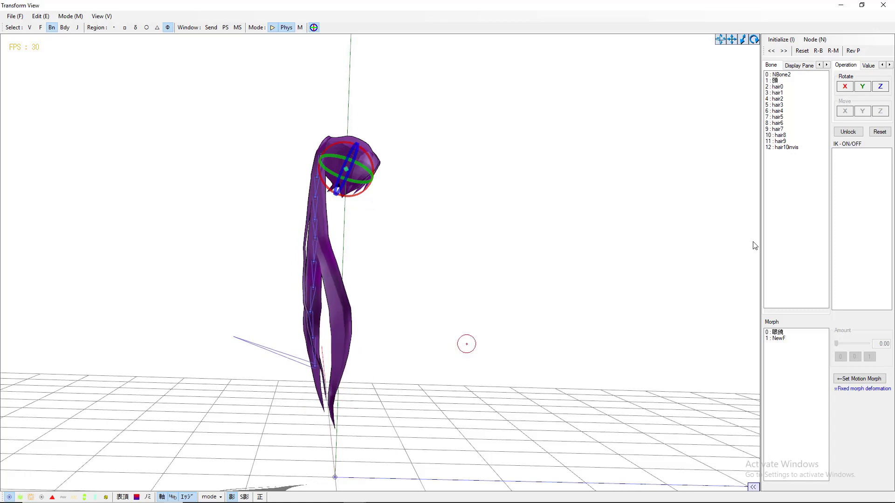
pyautogui.moveTo(844, 86); pyautogui.dragTo(867, 89)
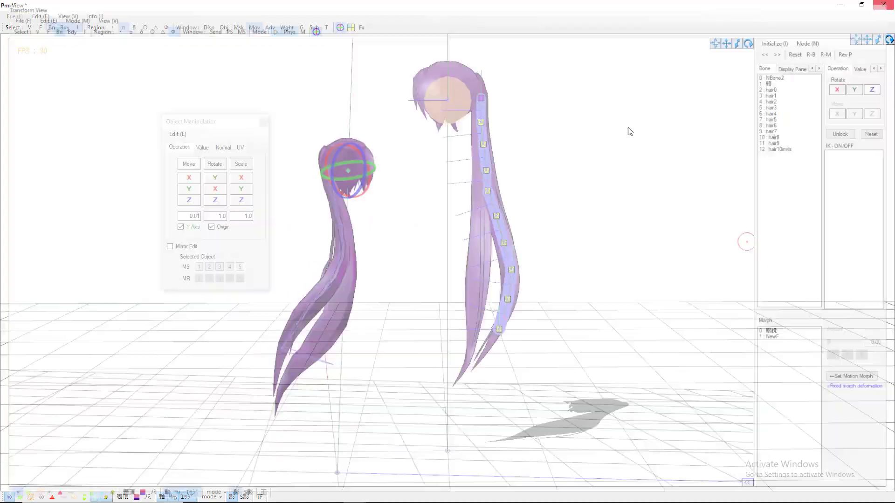
pyautogui.moveTo(395, 253); pyautogui.dragTo(437, 259, button='right')
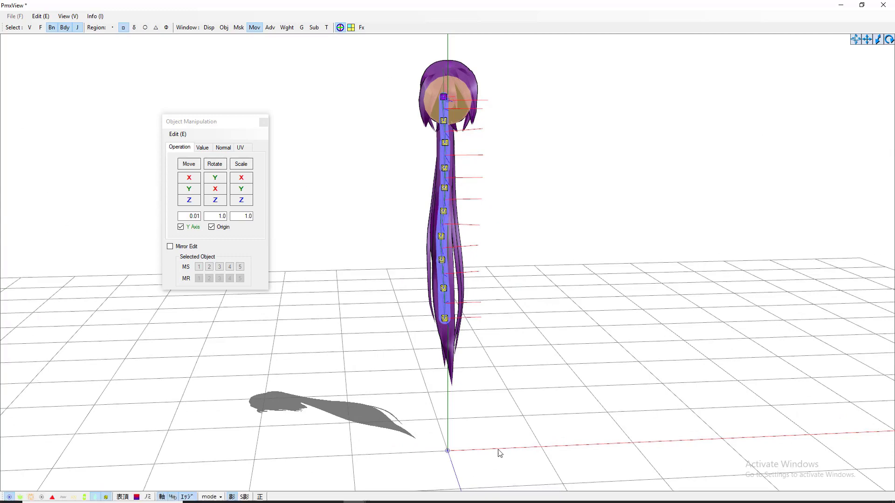
pyautogui.moveTo(605, 406); pyautogui.dragTo(578, 399, button='right')
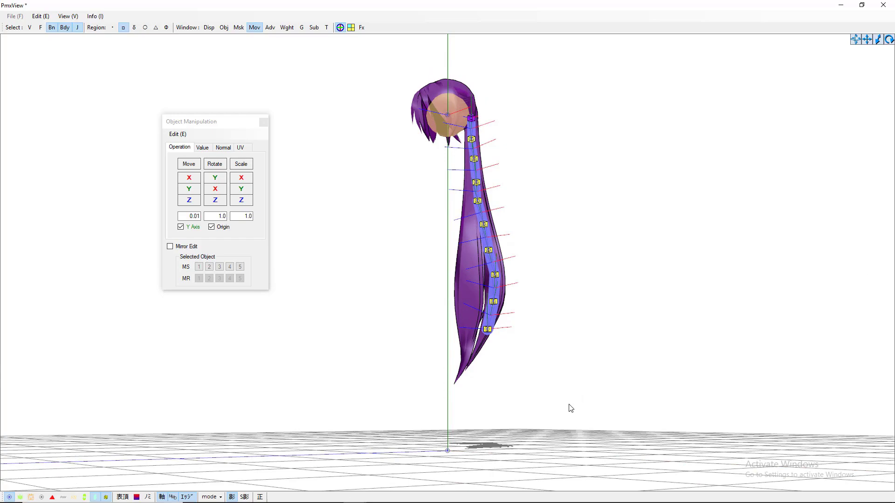
pyautogui.moveTo(551, 404); pyautogui.dragTo(581, 394, button='right')
pyautogui.moveTo(425, 481)
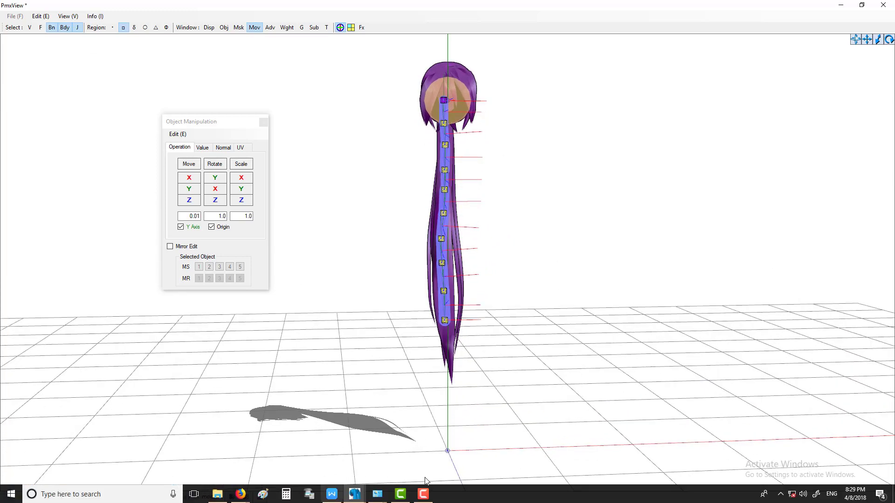
pyautogui.click(431, 496)
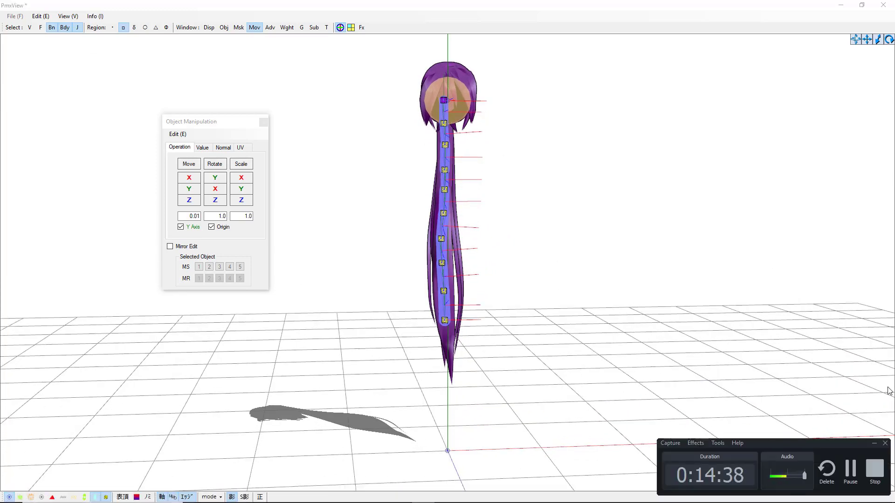